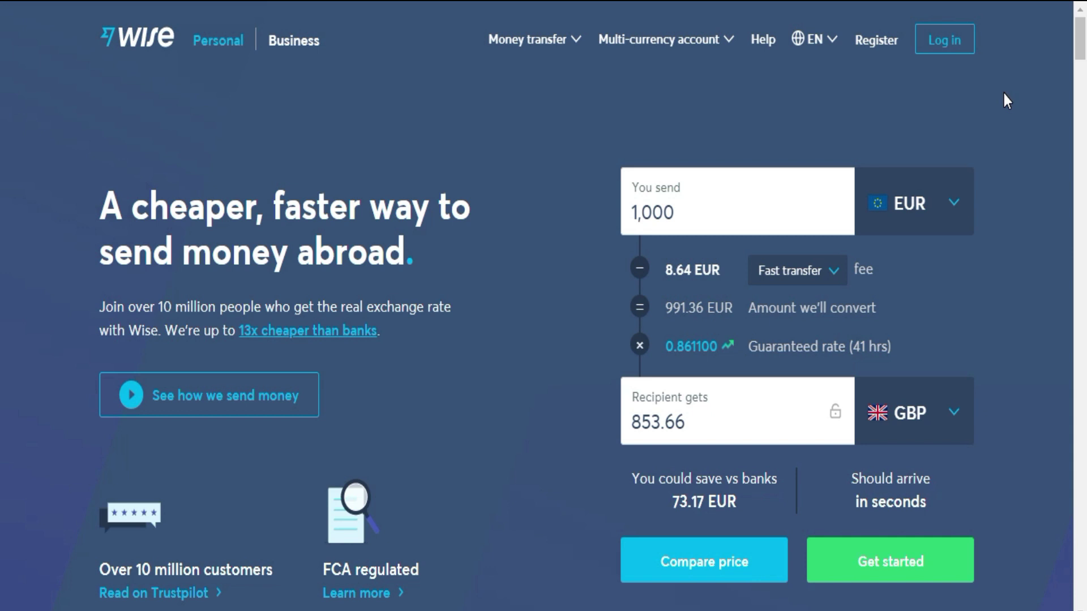
Step: Log in to the Wise account and start a new money transfer
left_click(946, 46)
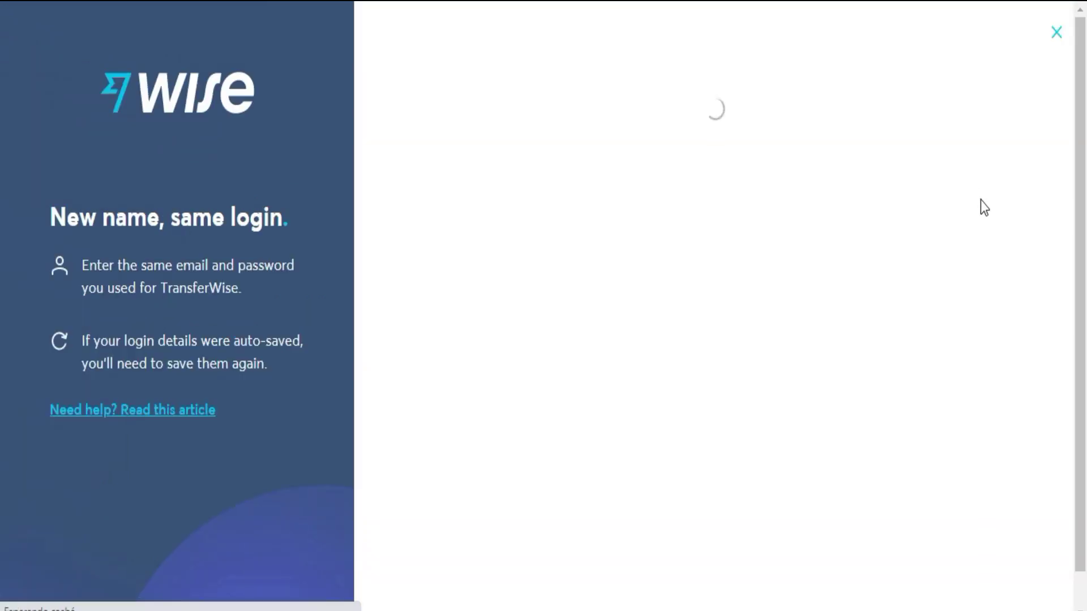
left_click(713, 411)
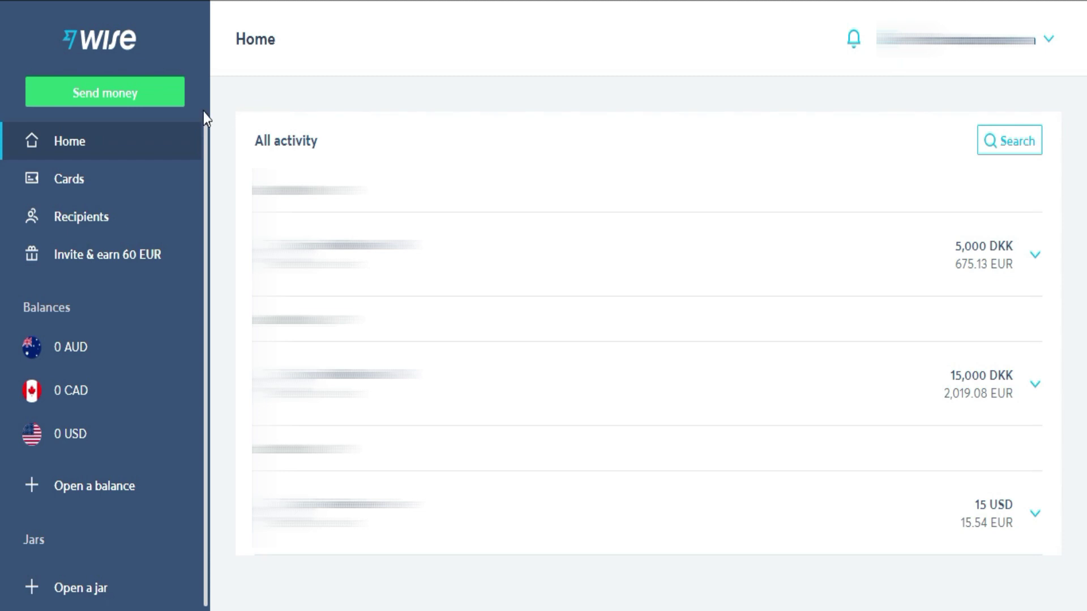
left_click(122, 106)
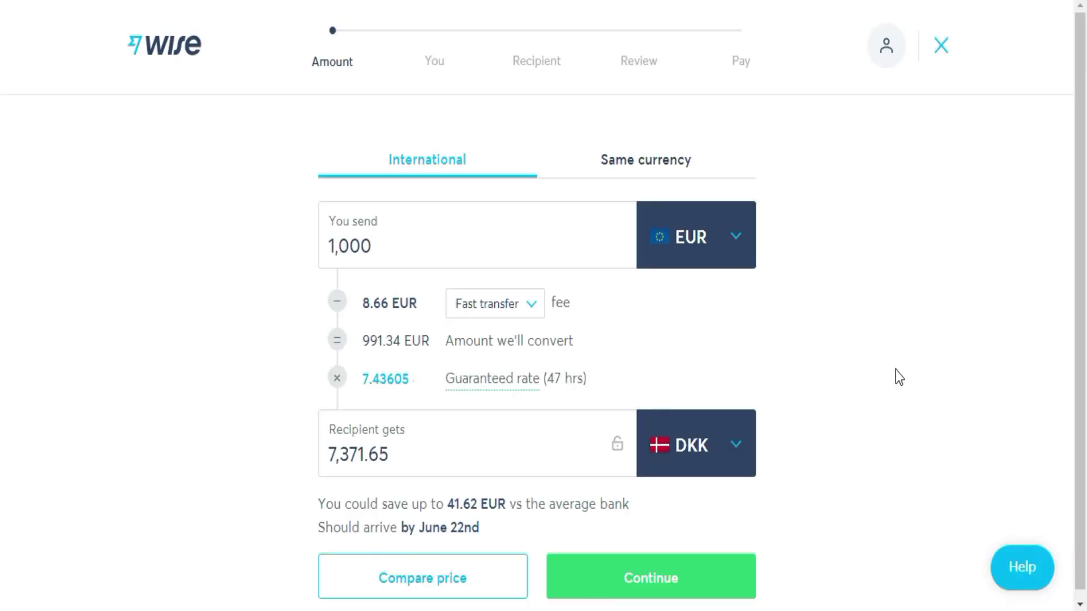
Step: Set the sending currency to EUR and the recipient's currency to IDR, Indonesian rupiah
left_click(738, 260)
left_click(563, 316)
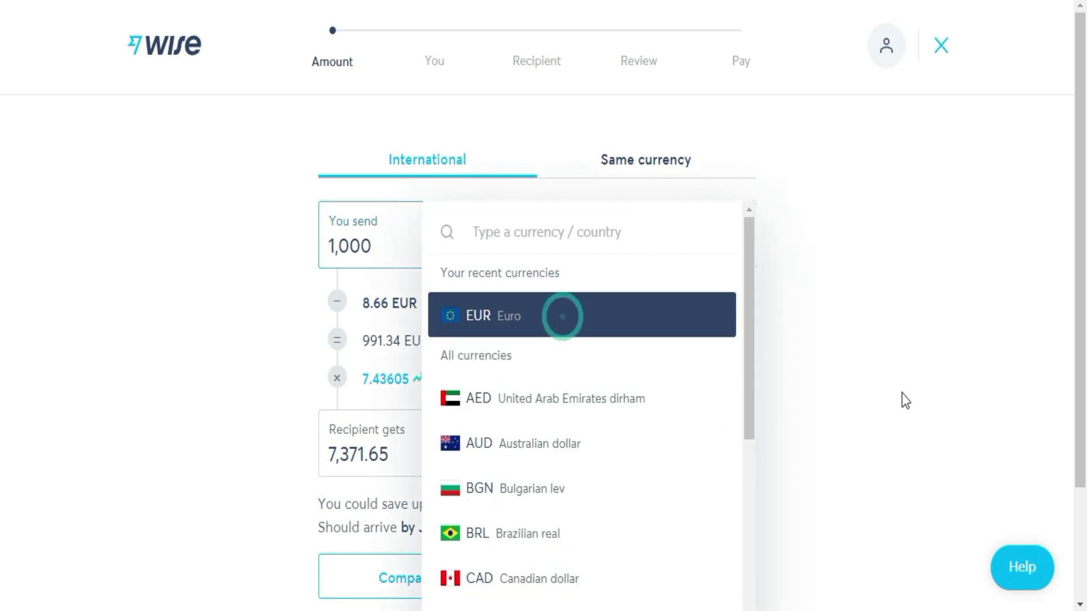
left_click(694, 442)
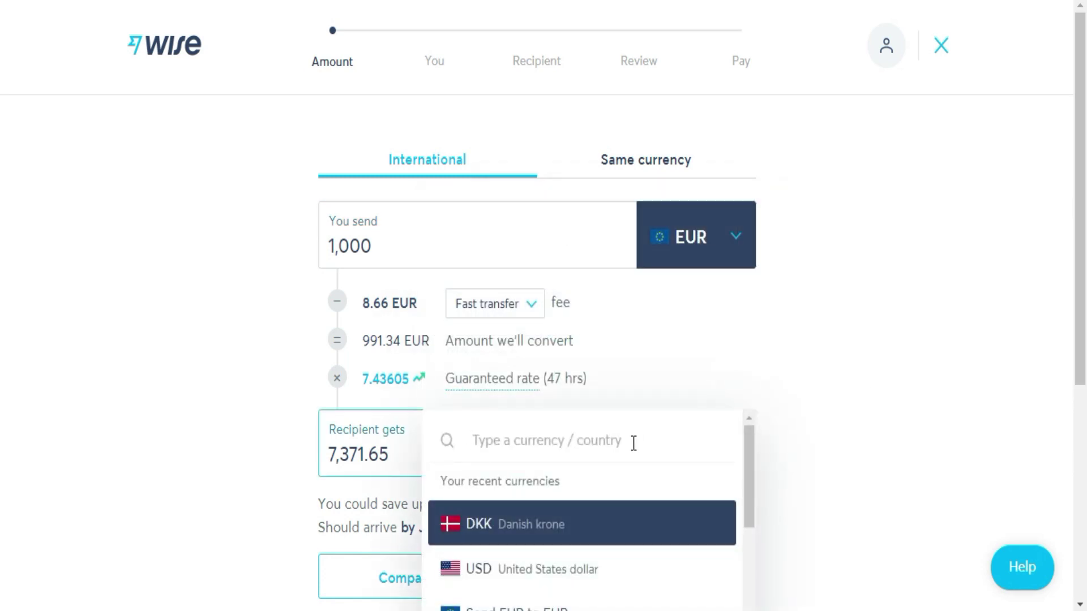
type("Indo")
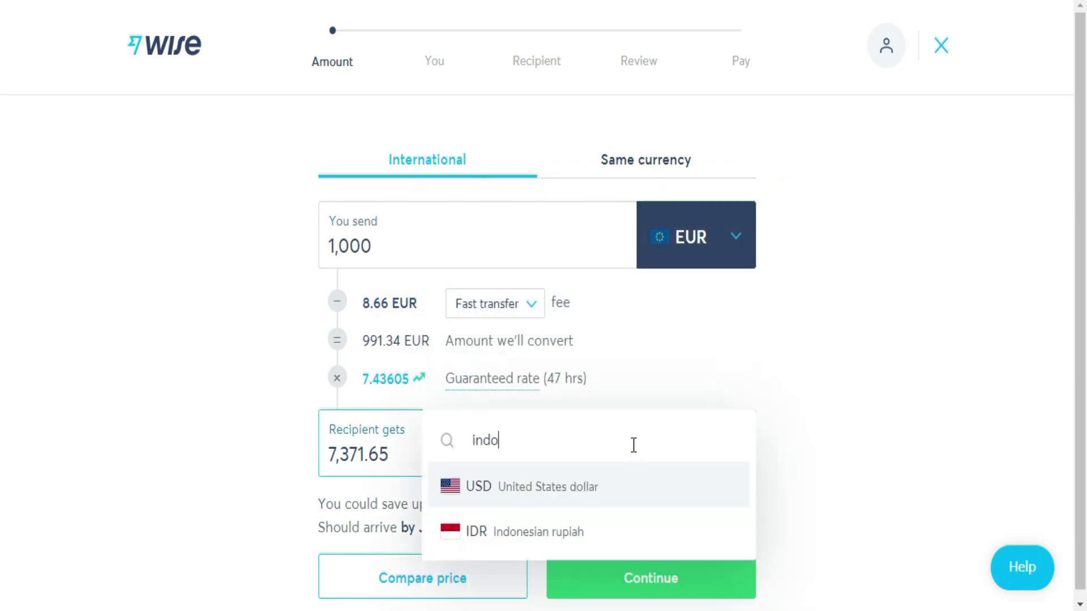
left_click(534, 532)
Step: Try a send amount of 100 EUR, and set the exact amount the recipient gets to 1,700,000 IDR
left_click(416, 241)
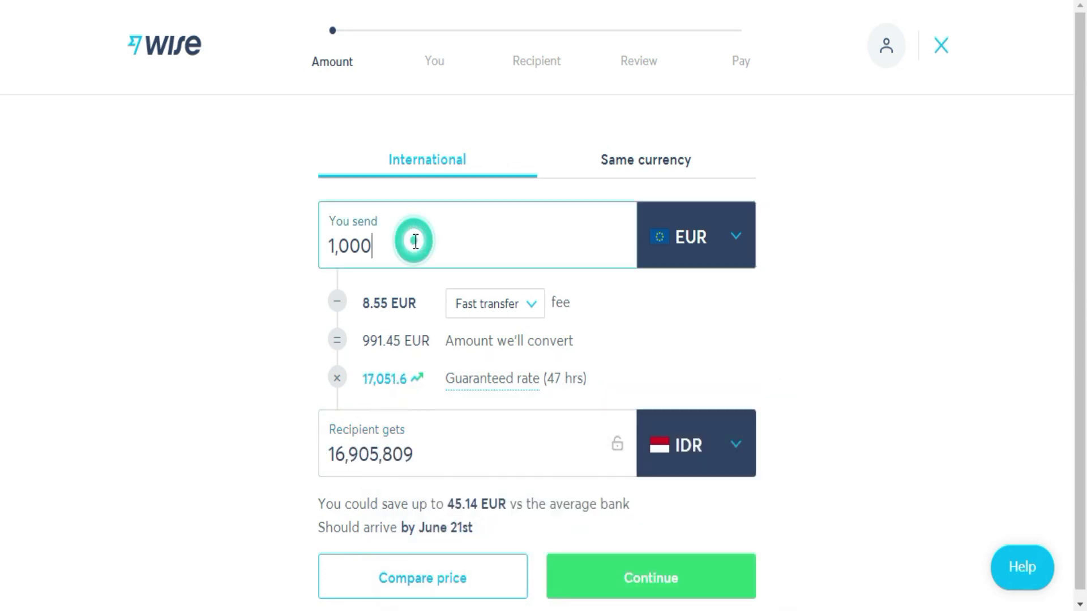
key("BackSpace")
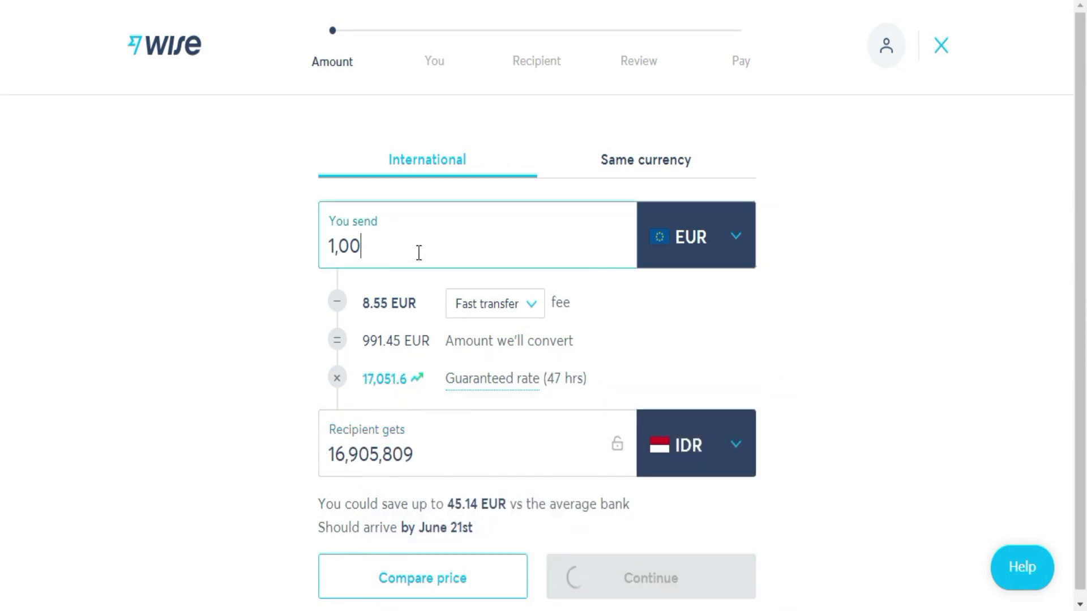
left_click_drag(410, 453, 315, 473)
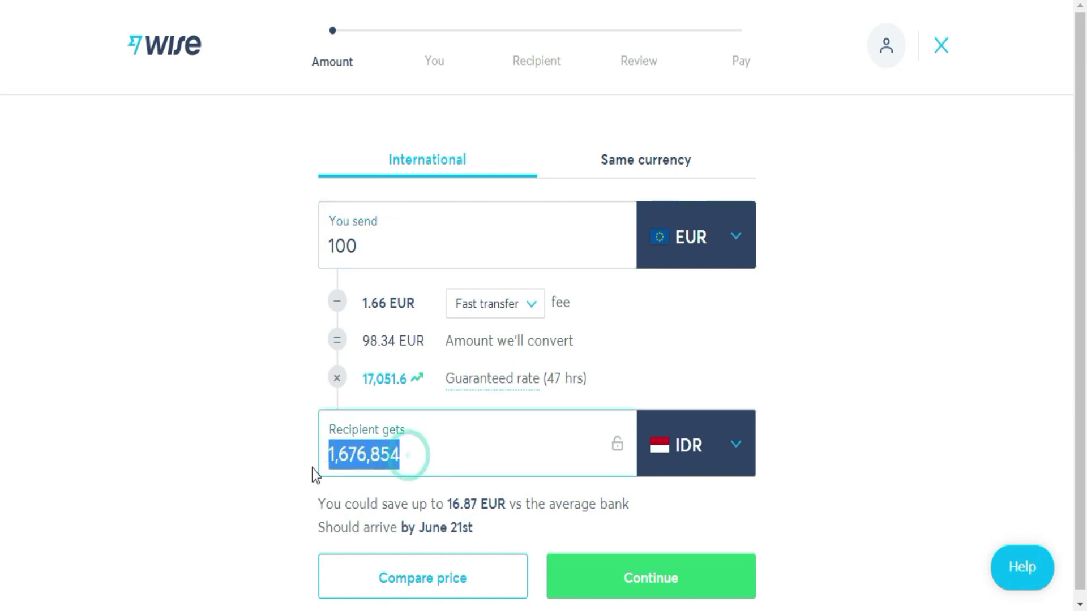
type("17000")
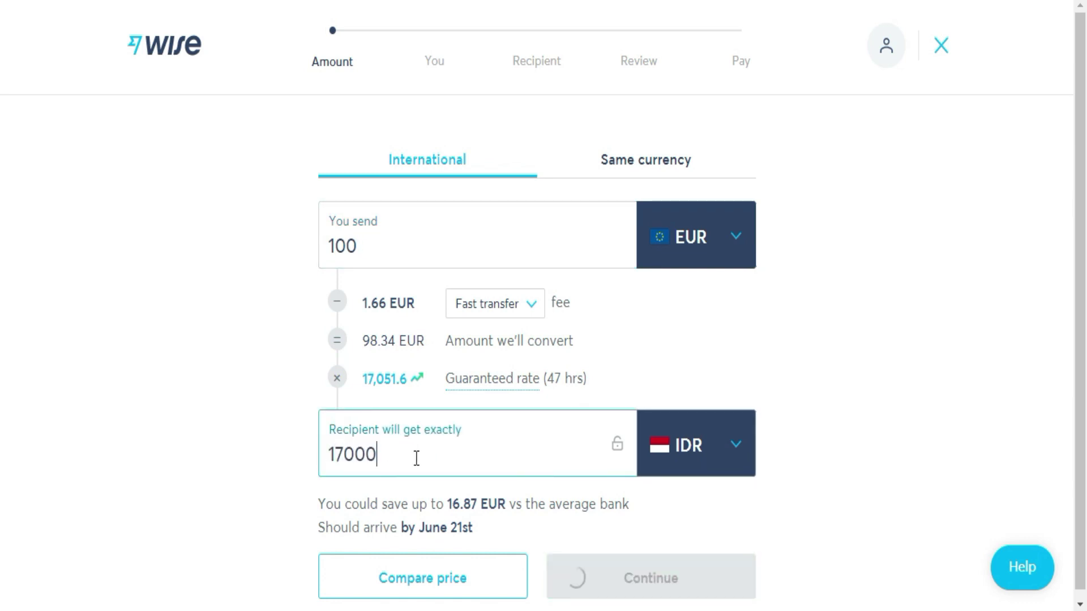
type("000")
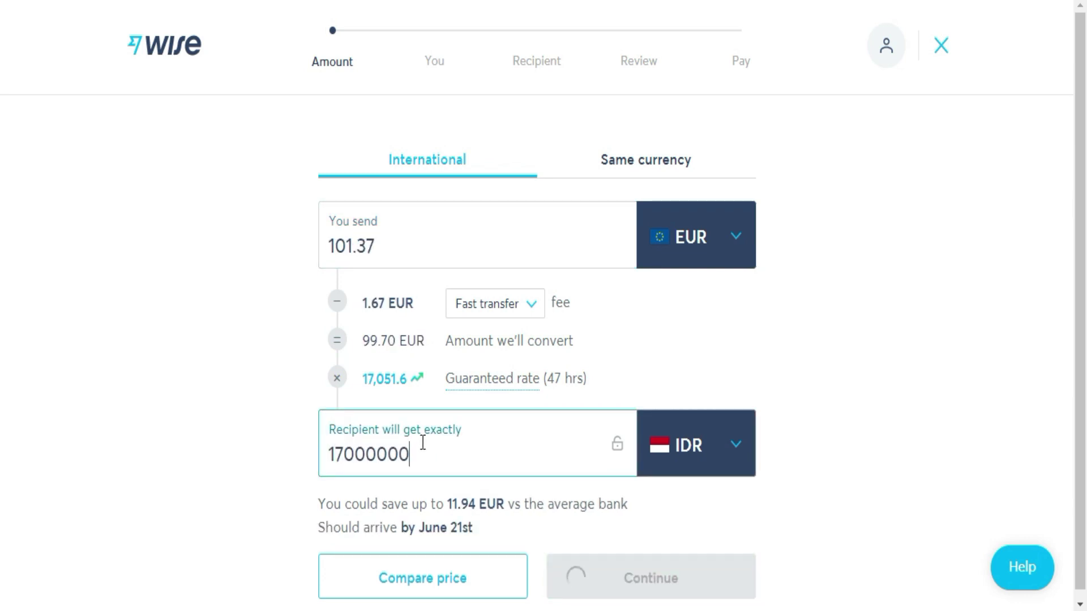
left_click(624, 317)
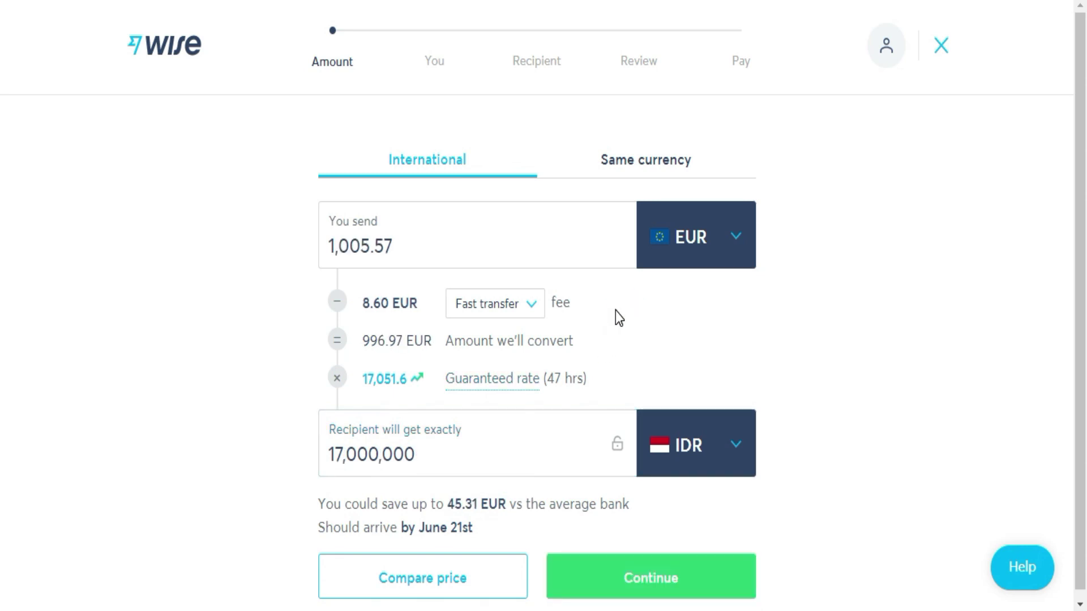
left_click(465, 450)
key("BackSpace")
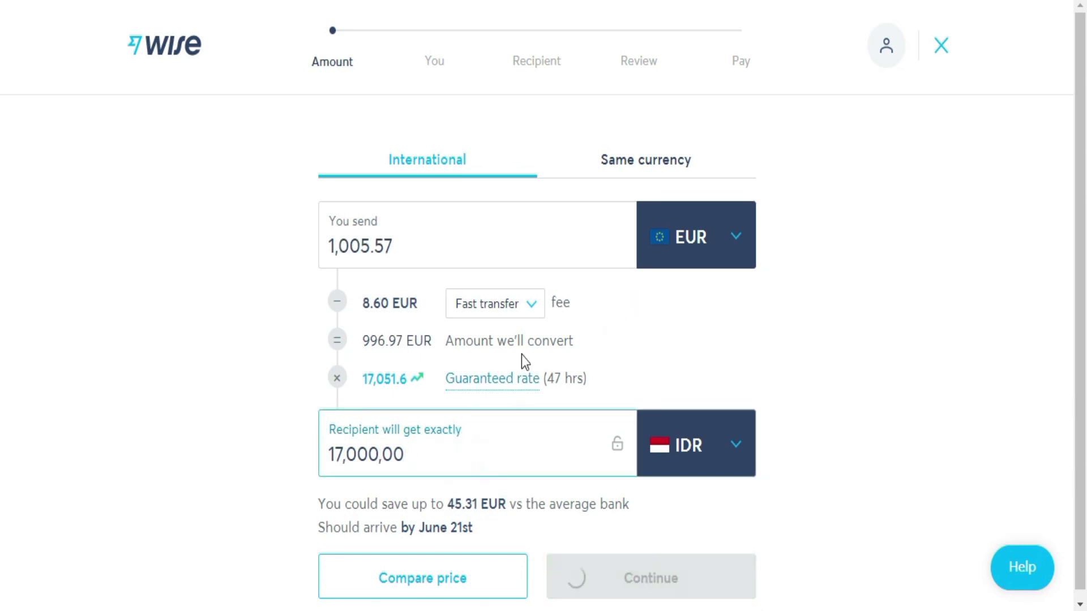
left_click(622, 304)
Step: Choose Fast transfer as the transfer type, and check the guaranteed rate explanation and the exchange rate chart
left_click(530, 306)
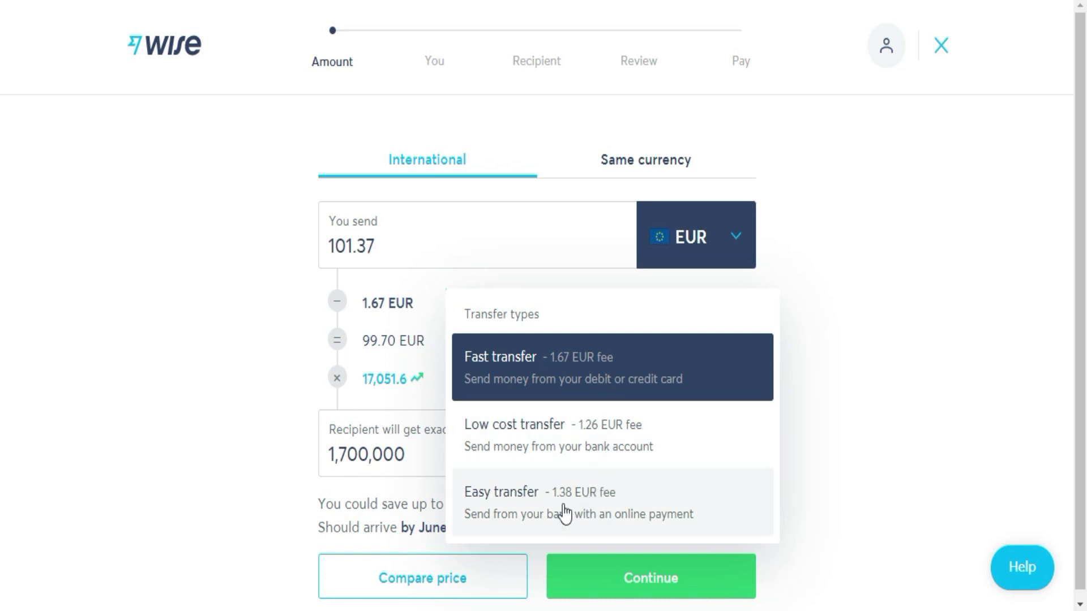
left_click(541, 367)
left_click(501, 380)
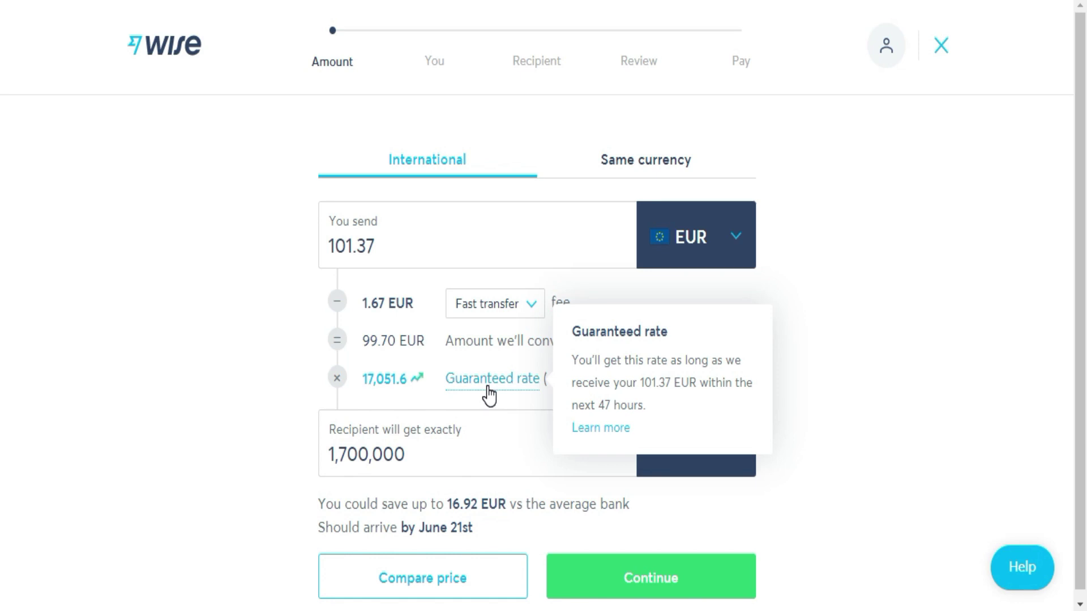
left_click(385, 385)
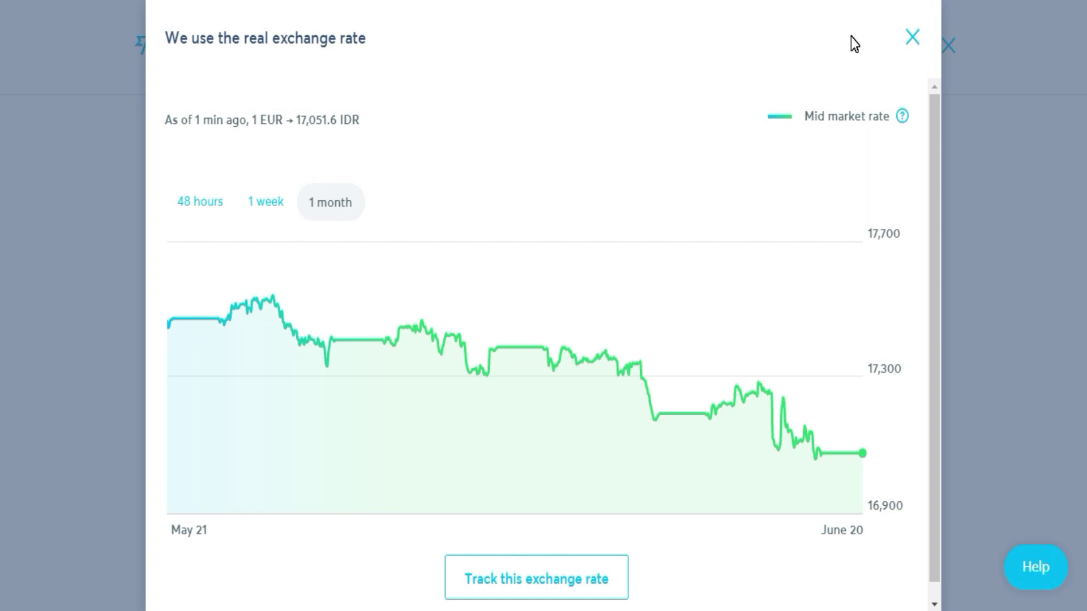
left_click(912, 38)
Step: Check the savings and arrival estimate, and compare the transfer's price with other providers
left_click_drag(320, 499, 484, 532)
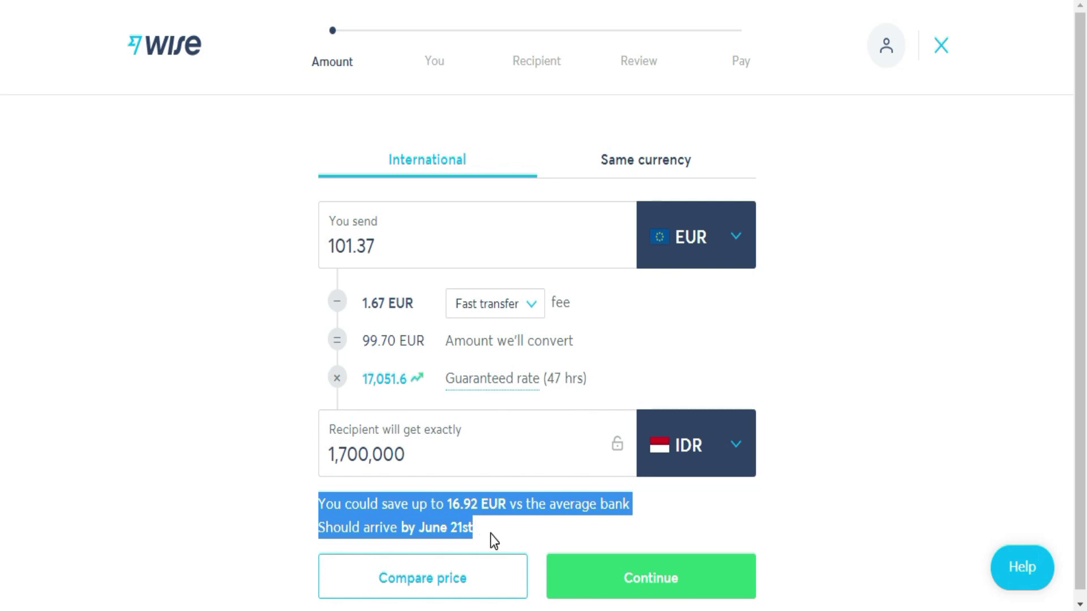
left_click(454, 577)
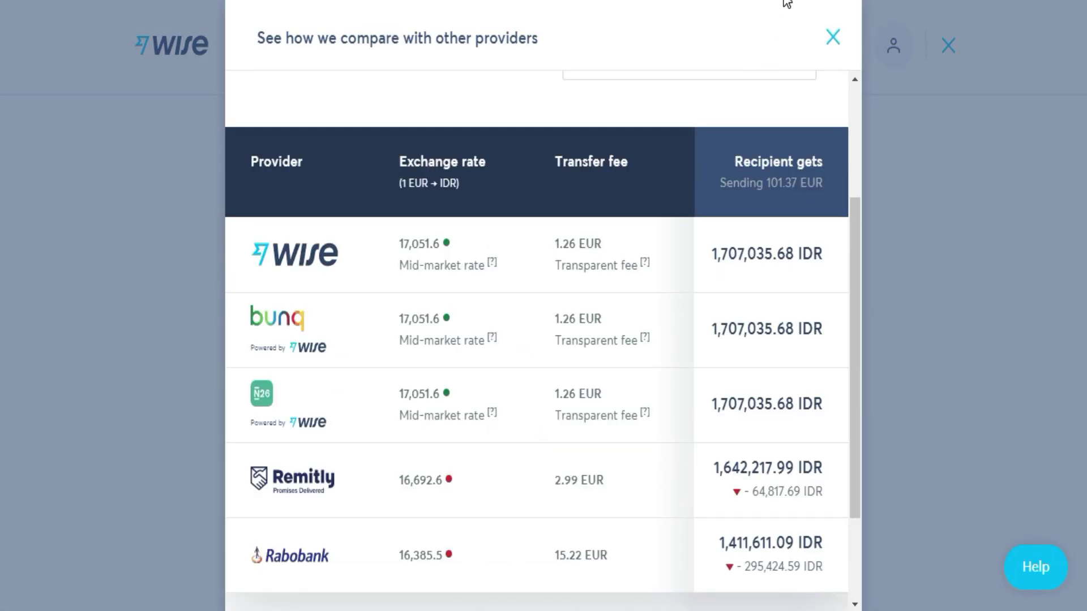
left_click(831, 37)
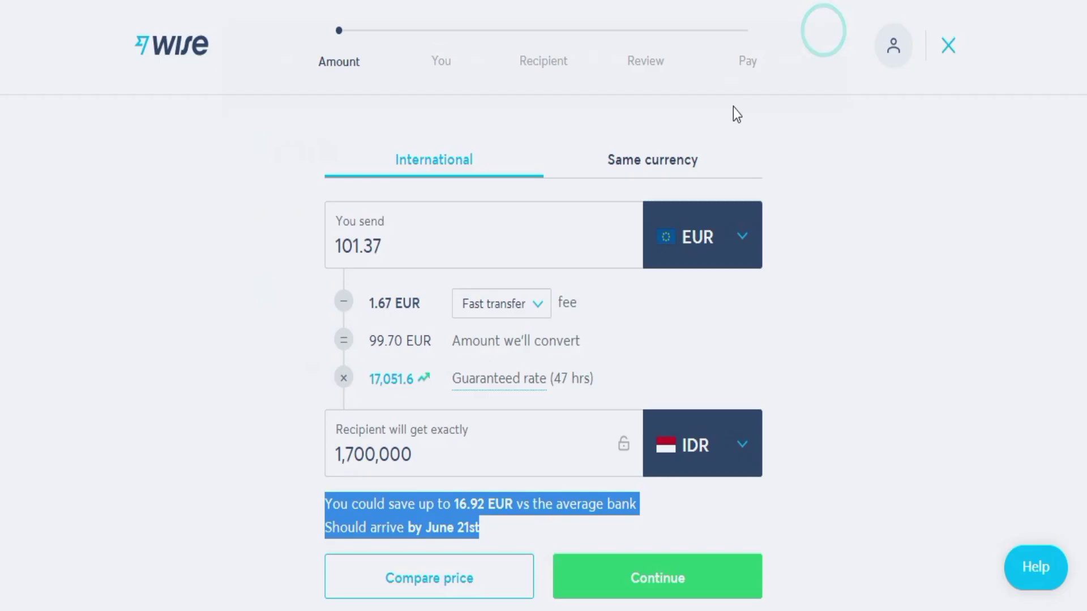
Step: Continue with this amount, choose Someone else as the recipient, and confirm the recipient's bank details
left_click(618, 576)
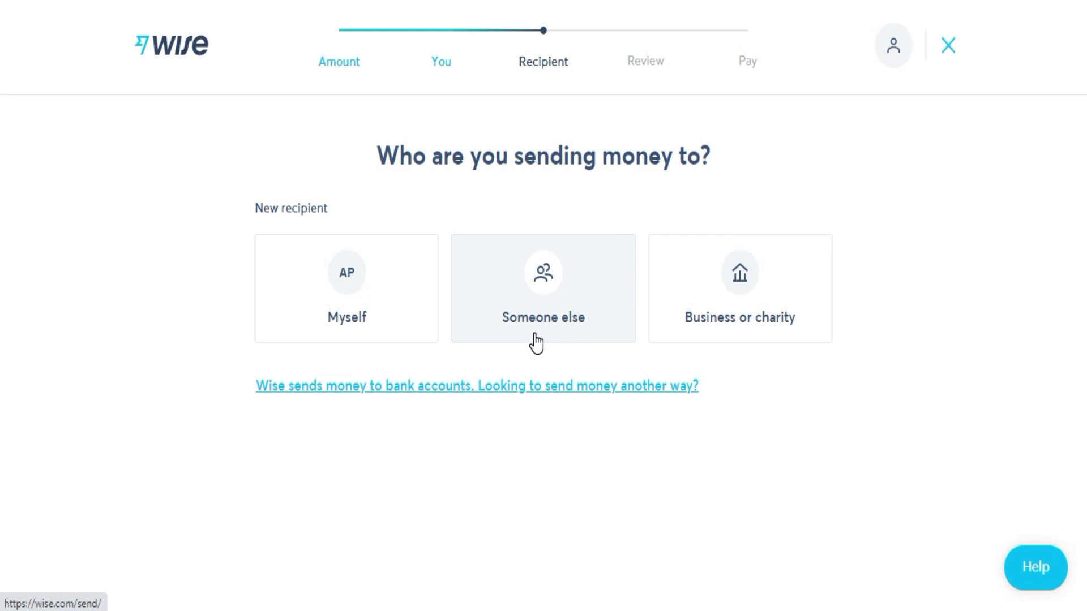
left_click(580, 287)
left_click(578, 293)
scroll(560, 278, "down", 5)
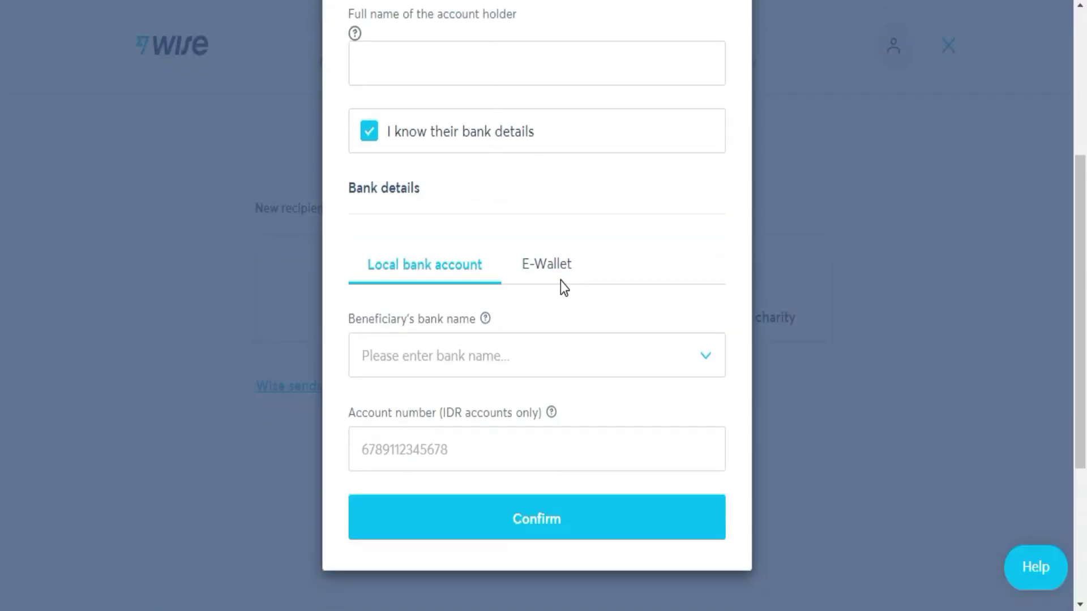
left_click(516, 540)
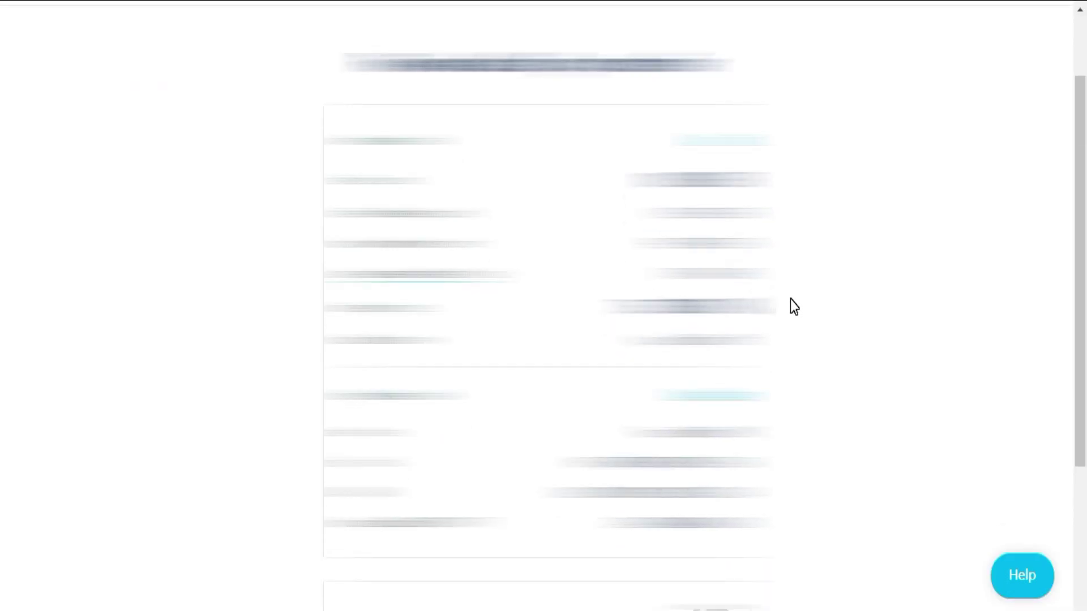
Step: Review the transfer and recipient details, and confirm them to continue to payment selection
scroll(791, 300, "down", 2)
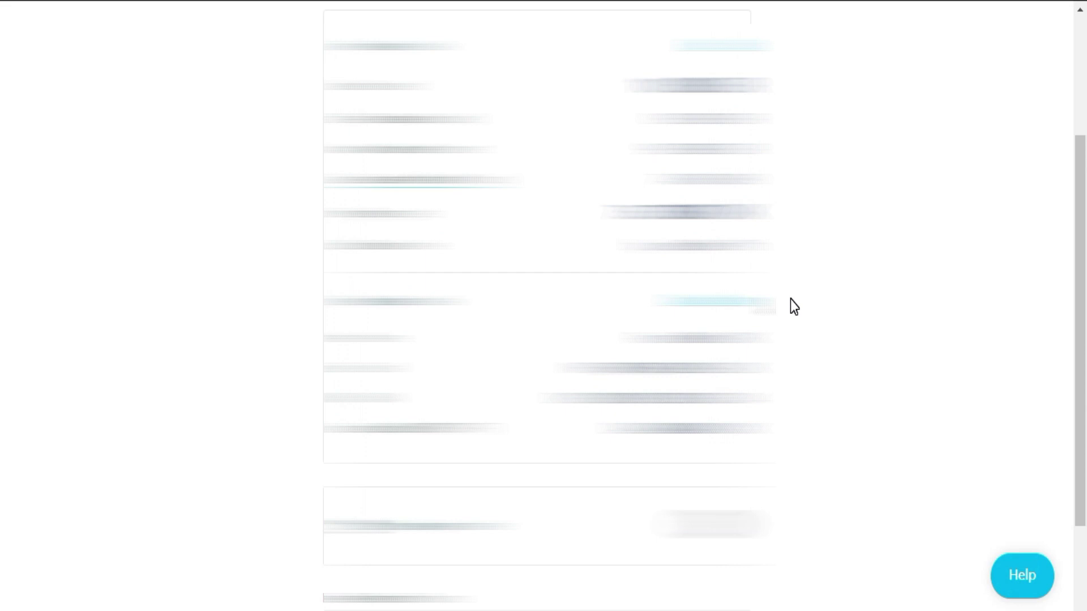
scroll(874, 311, "down", 3)
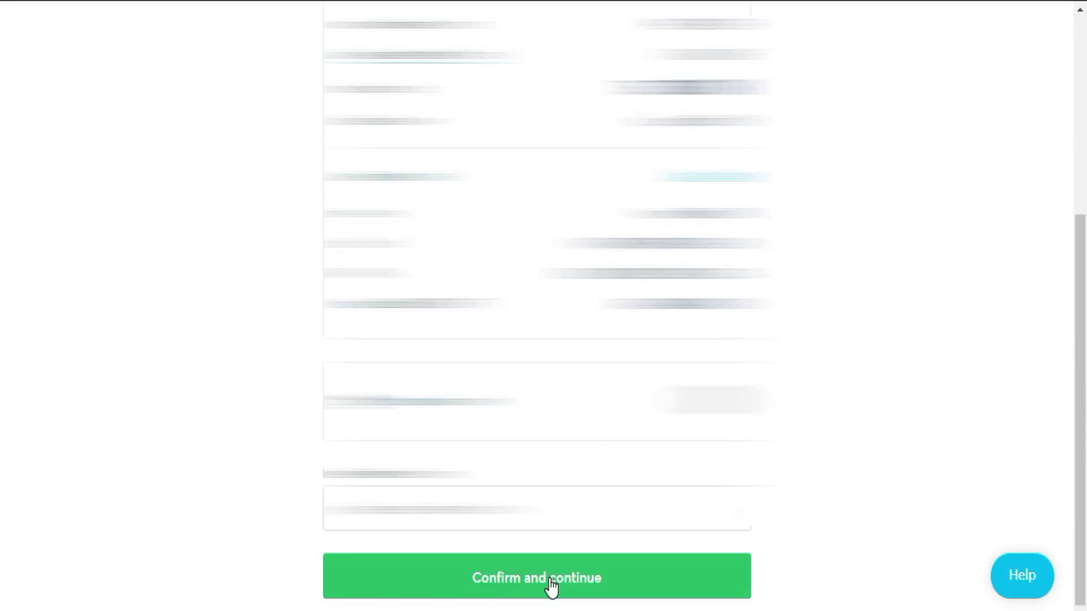
left_click(551, 580)
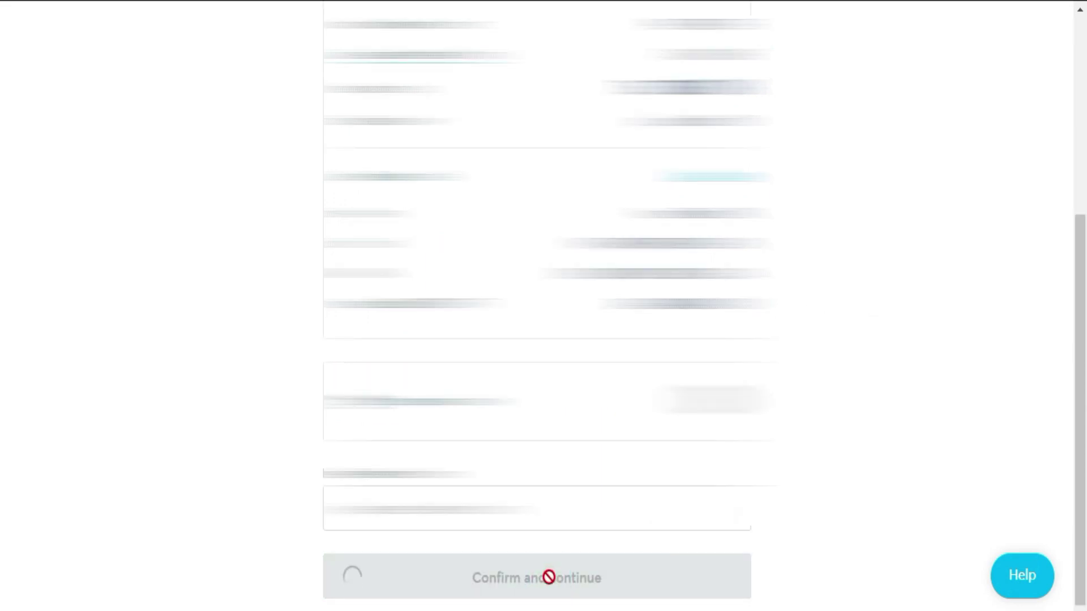
Step: Examine the payment methods offered under the low cost, fast and easy transfer types
scroll(548, 381, "up", 4)
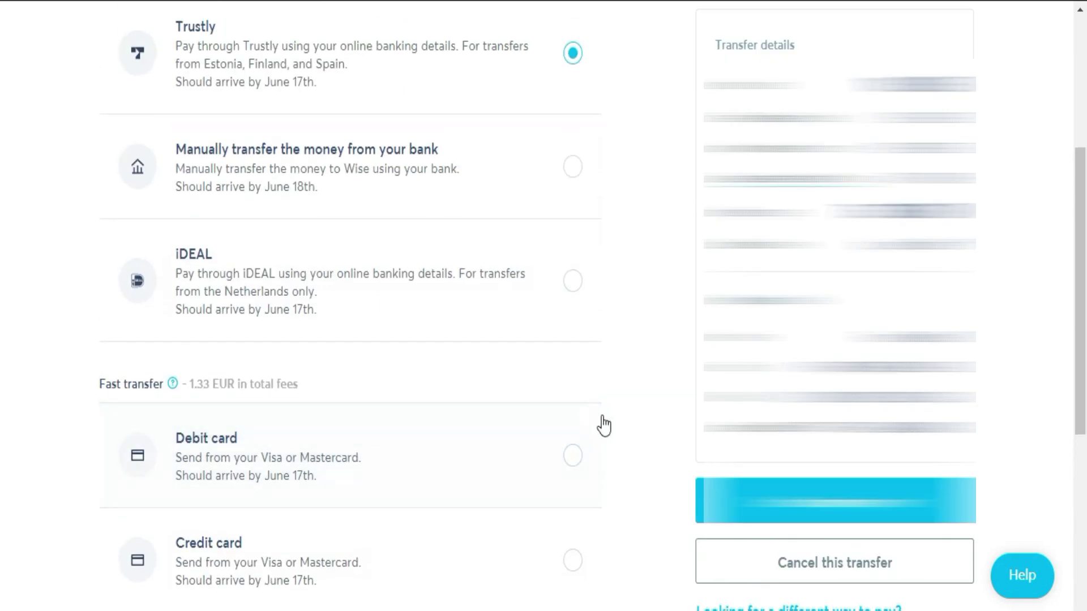
scroll(623, 413, "up", 2)
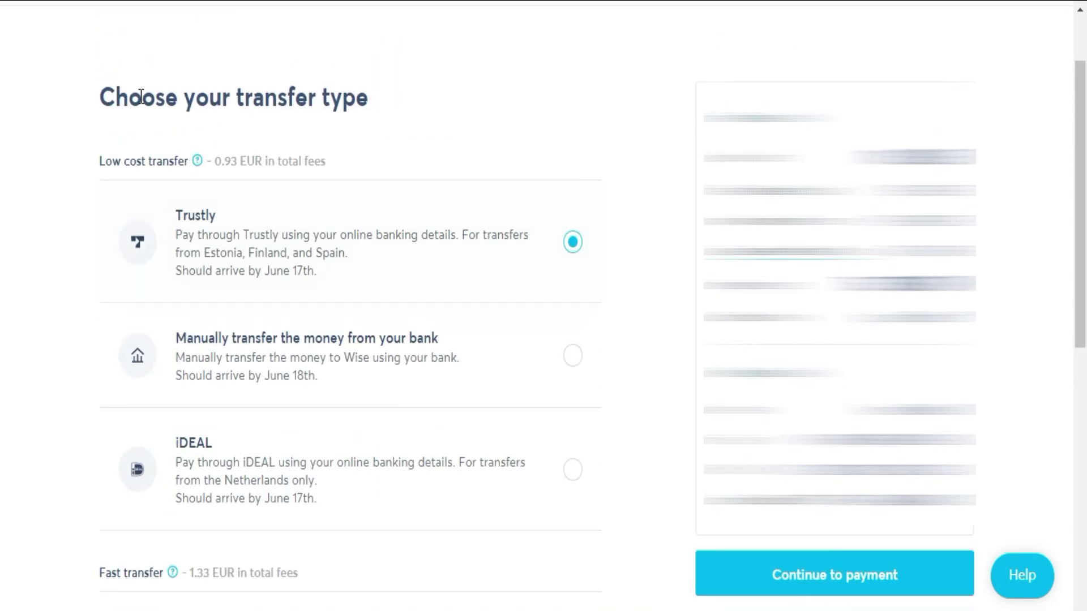
triple_click(210, 97)
scroll(235, 124, "down", 3)
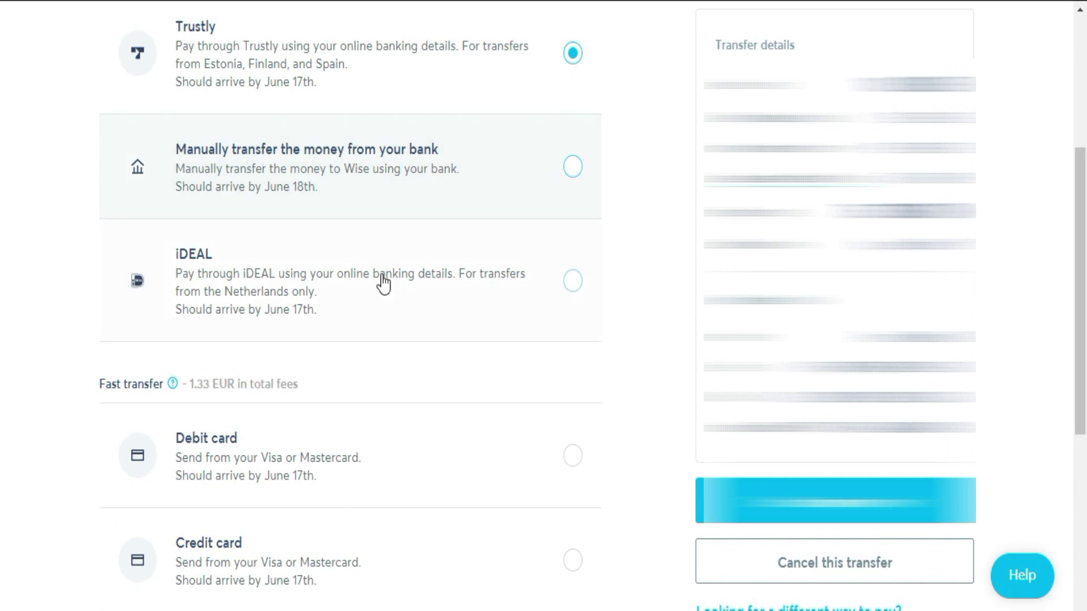
scroll(398, 283, "down", 2)
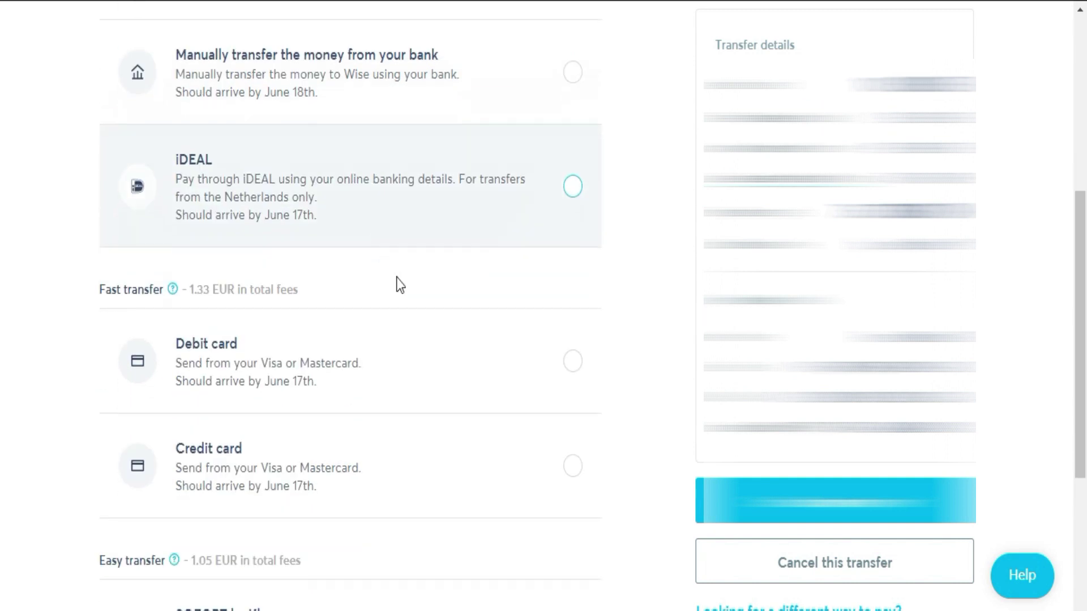
left_click(586, 356)
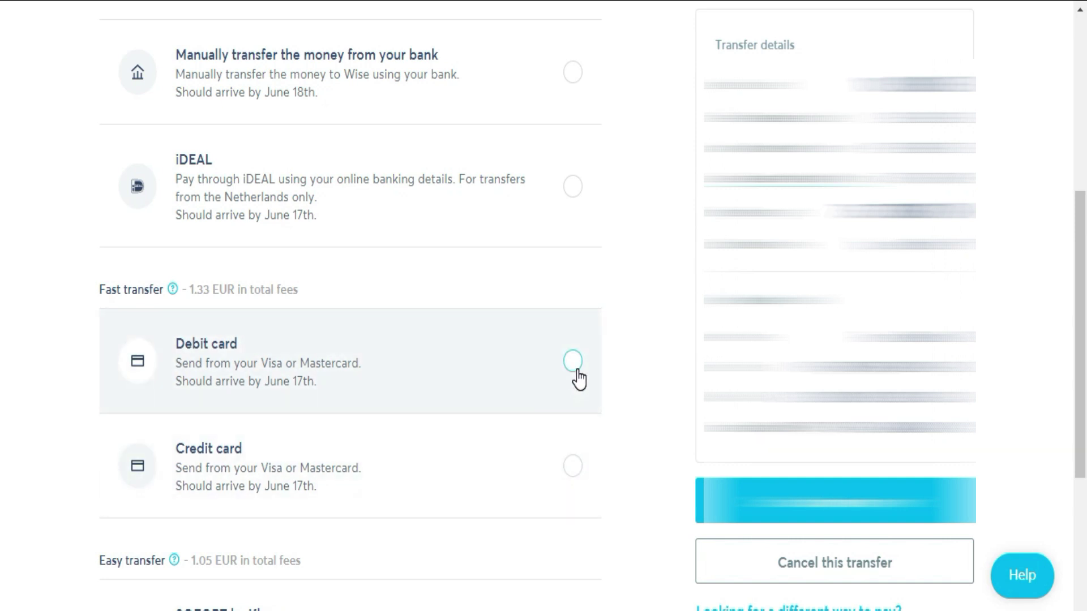
scroll(621, 379, "down", 3)
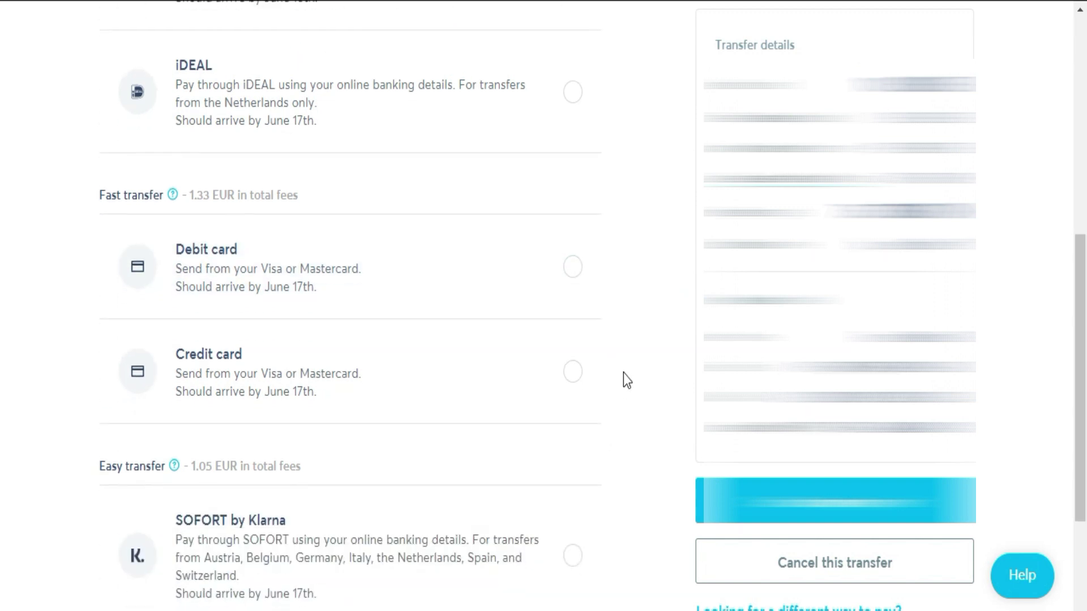
scroll(625, 370, "up", 3)
scroll(625, 369, "up", 2)
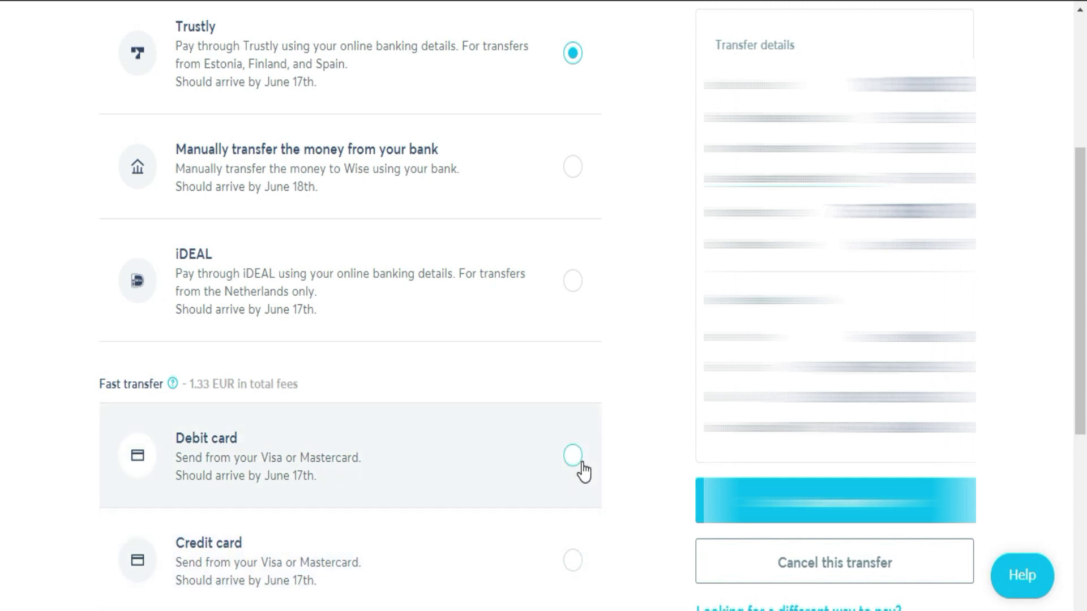
scroll(583, 464, "up", 2)
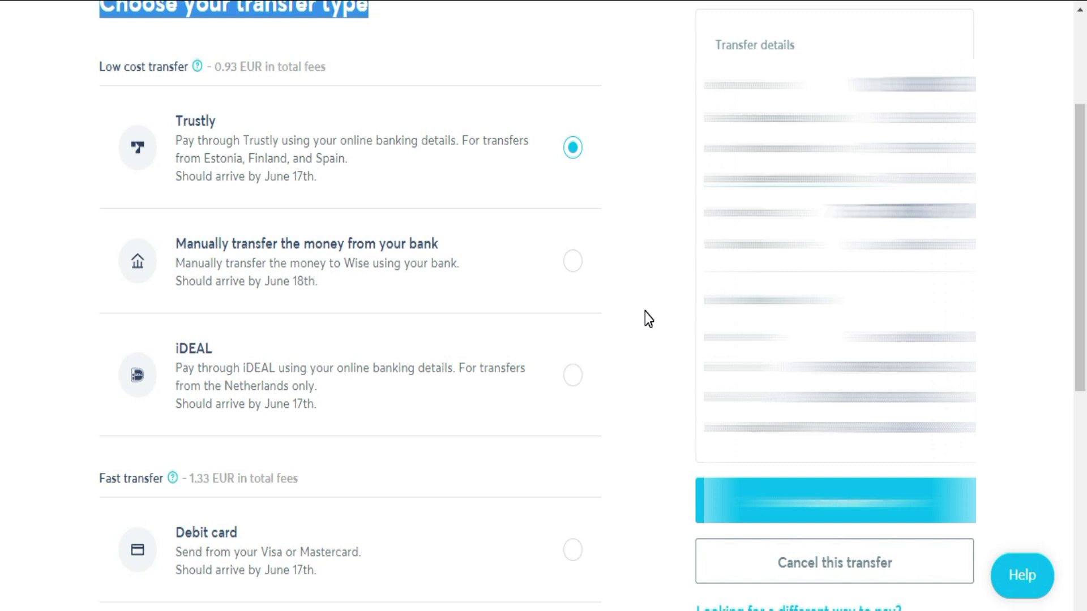
Step: Try the manual bank transfer option, and select Debit card as the payment method
left_click(574, 271)
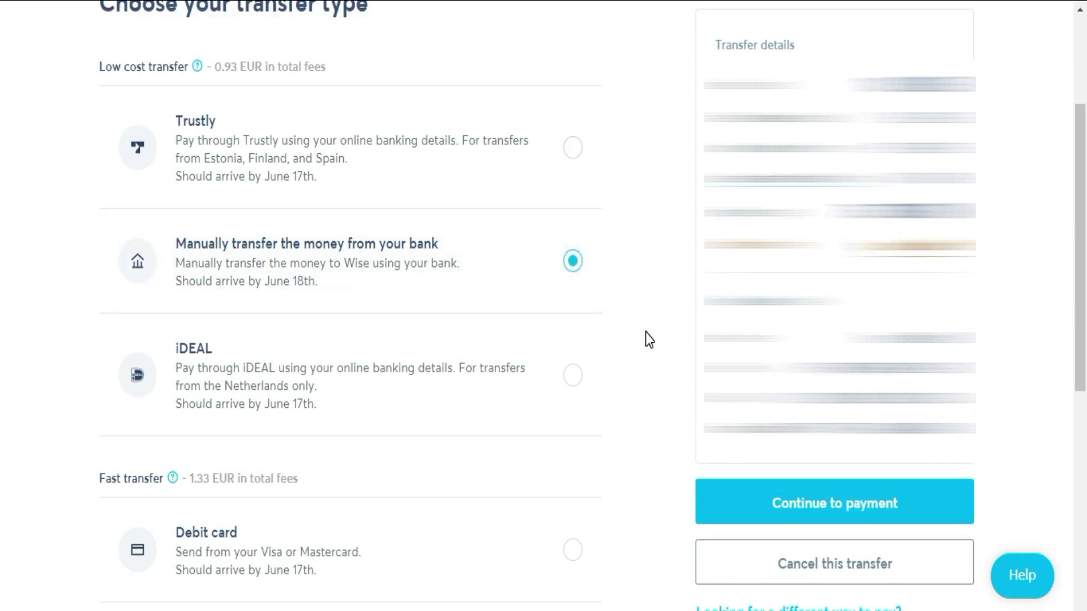
left_click(573, 552)
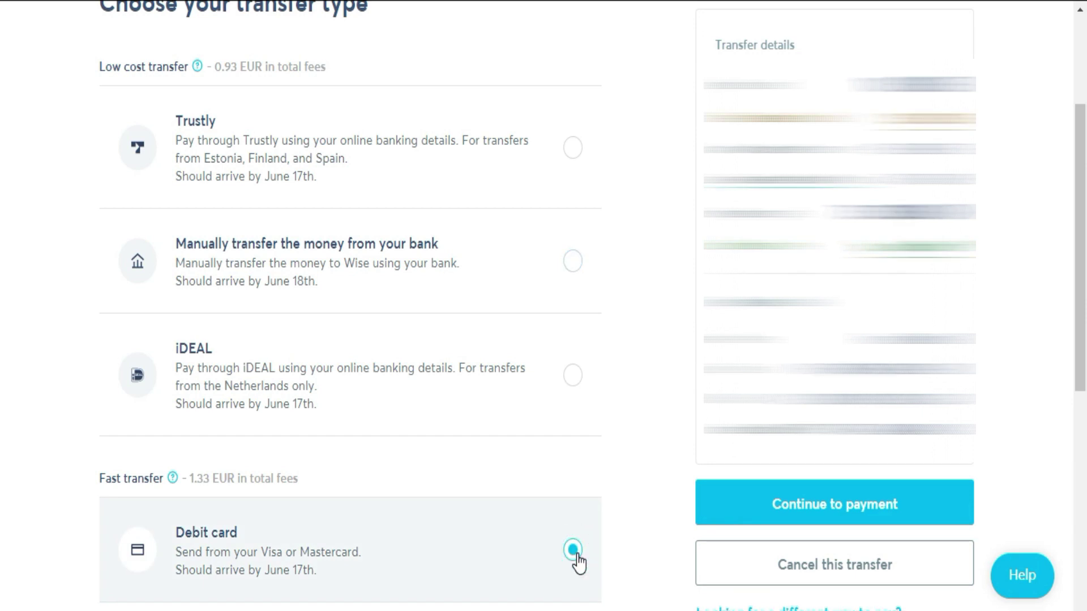
Step: Continue to payment with manual transfer from the bank, and confirm sending from your own account as the account holder
left_click(580, 271)
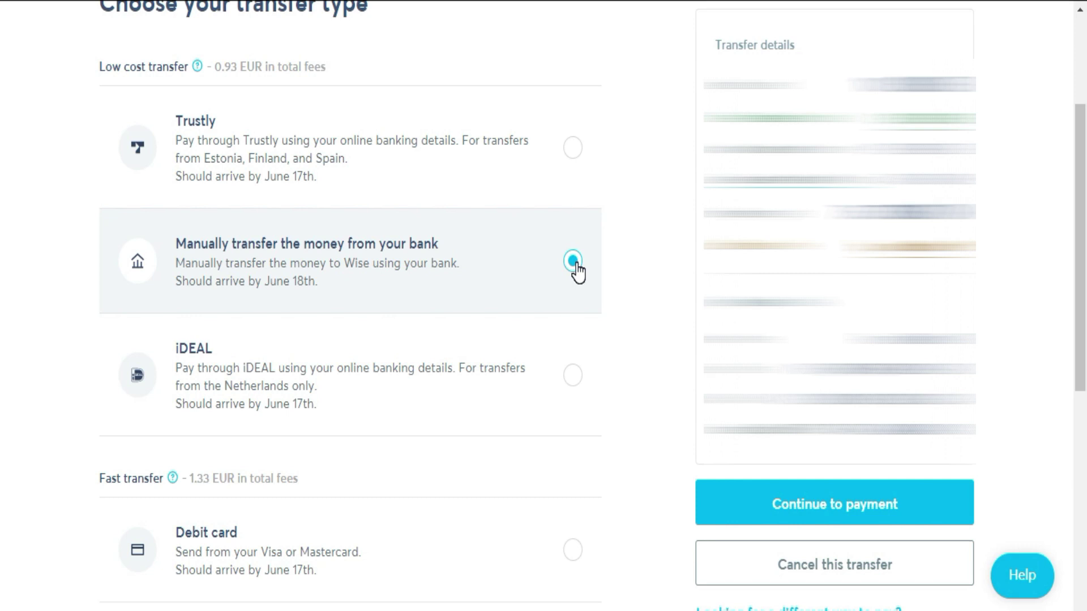
scroll(577, 272, "down", 2)
left_click(791, 511)
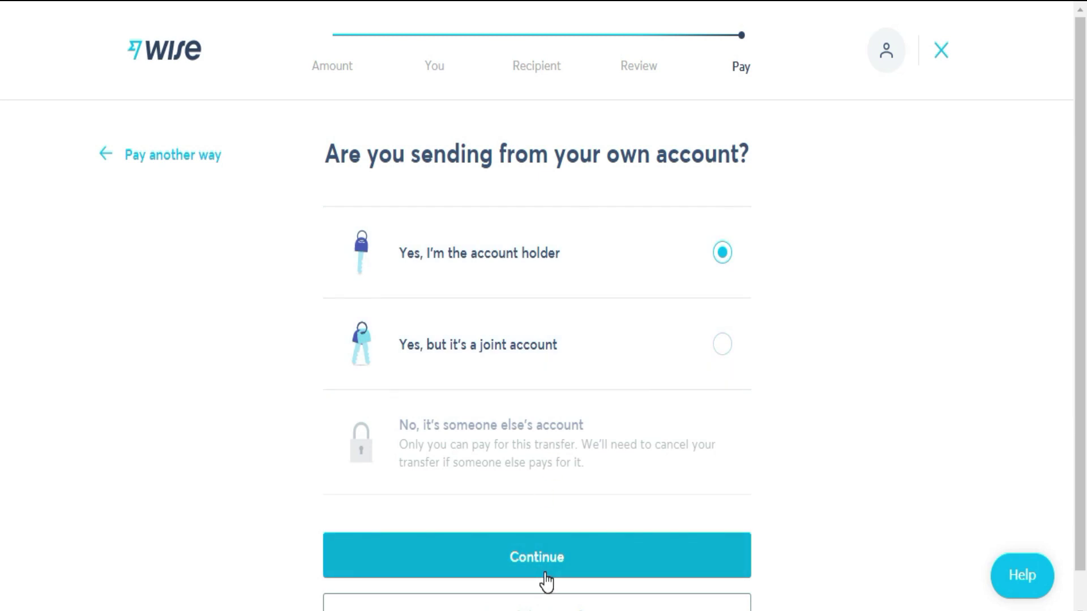
left_click(546, 581)
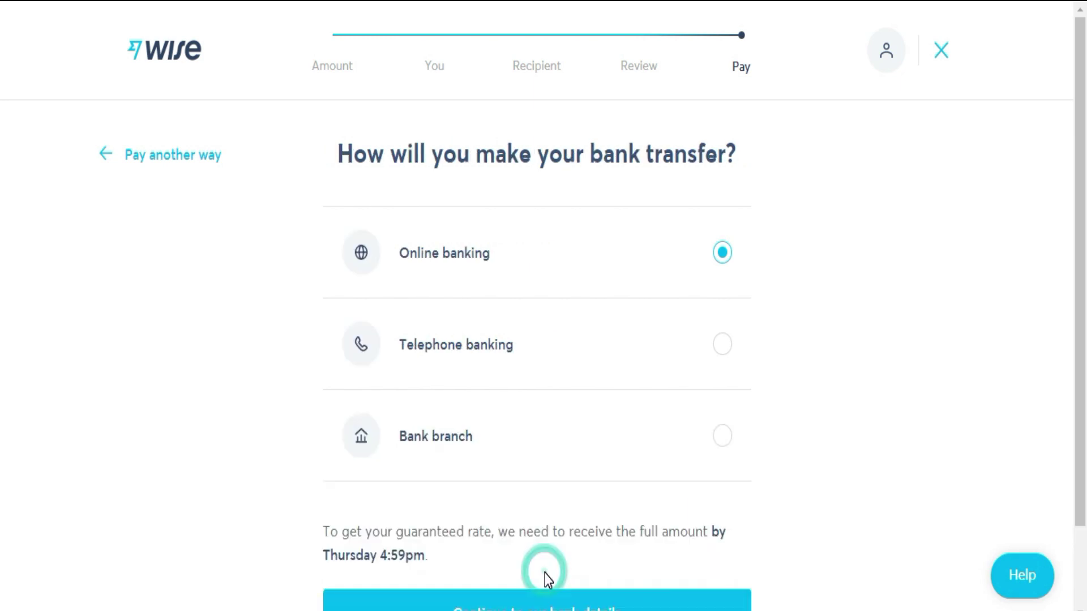
Step: Choose Online banking as the bank transfer method, and view the bank details for paying Wise
left_click(539, 333)
left_click(532, 455)
left_click(527, 248)
scroll(617, 349, "down", 2)
left_click(542, 518)
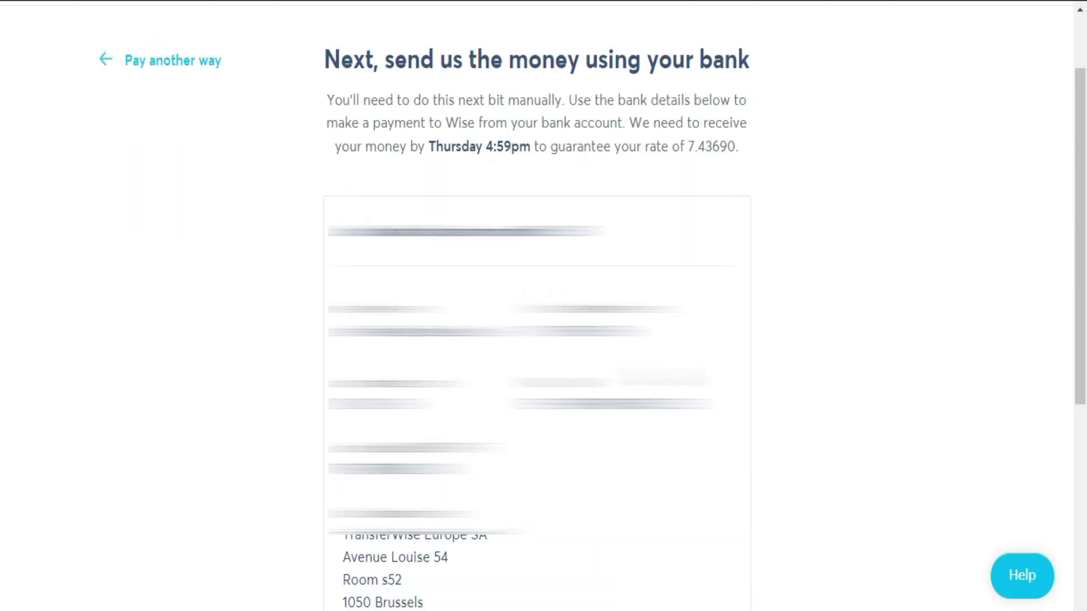
scroll(536, 340, "down", 2)
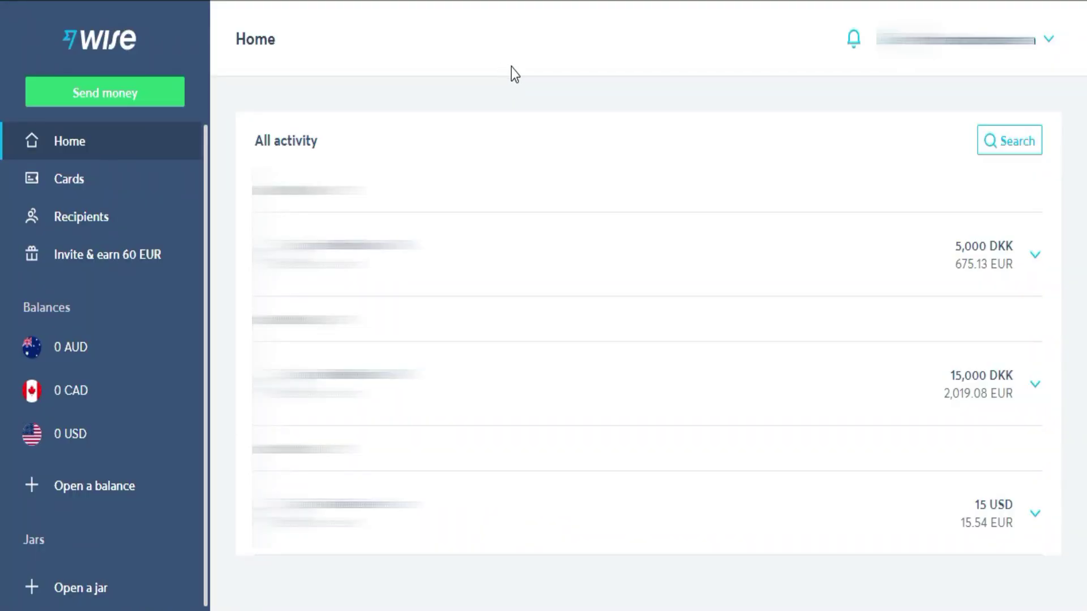
Step: Open the Cards page and look through the Wise debit card offer and its features
left_click(141, 184)
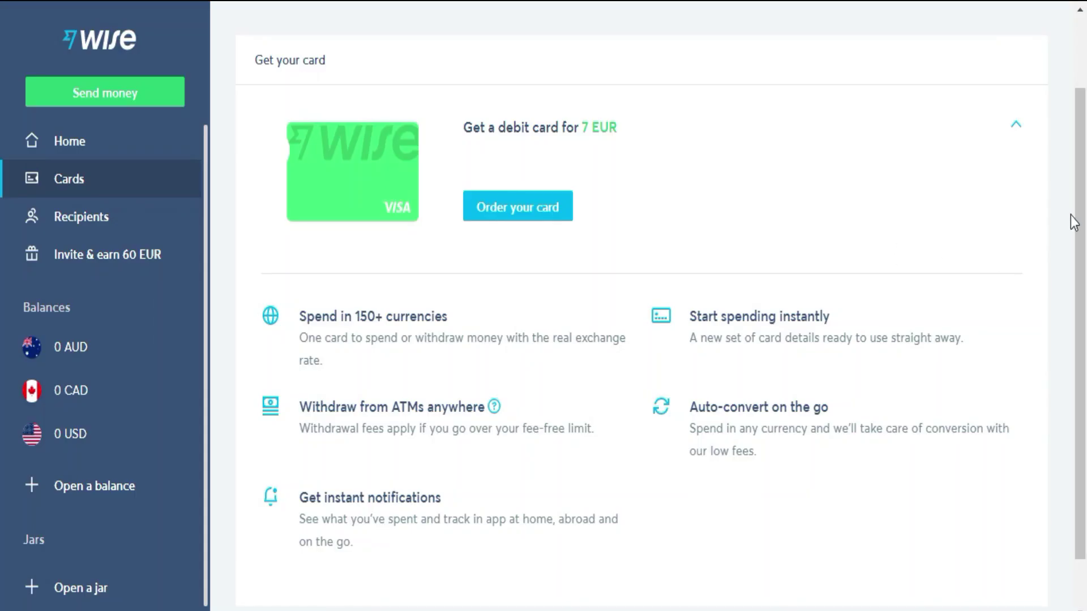
scroll(1073, 221, "down", 1)
scroll(1074, 222, "up", 2)
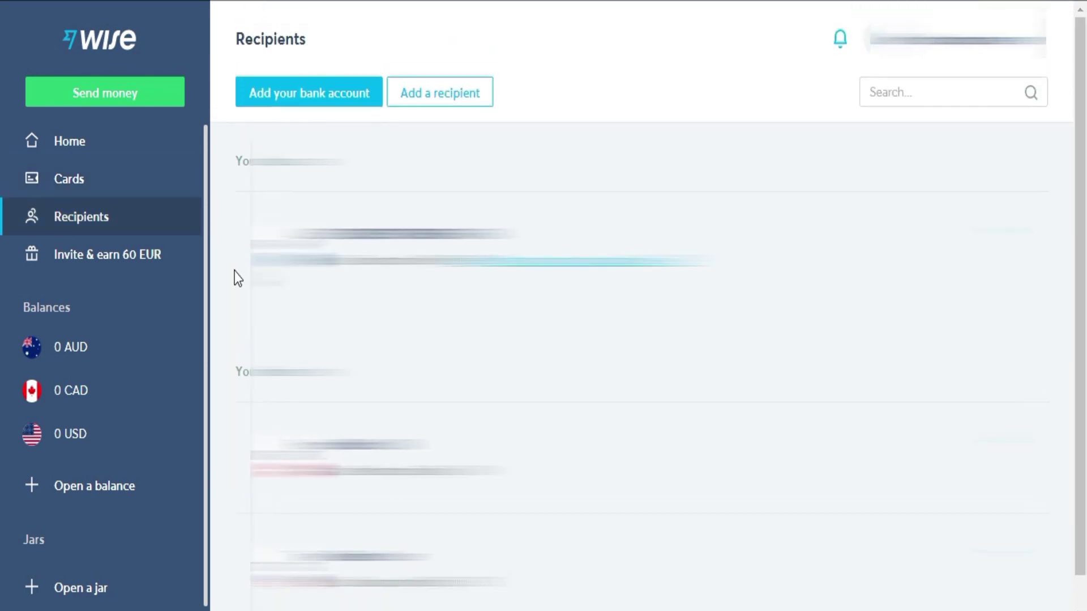
Step: Set the recipient type to Person in the new EUR recipient form, and look through its bank detail fields
scroll(235, 271, "down", 1)
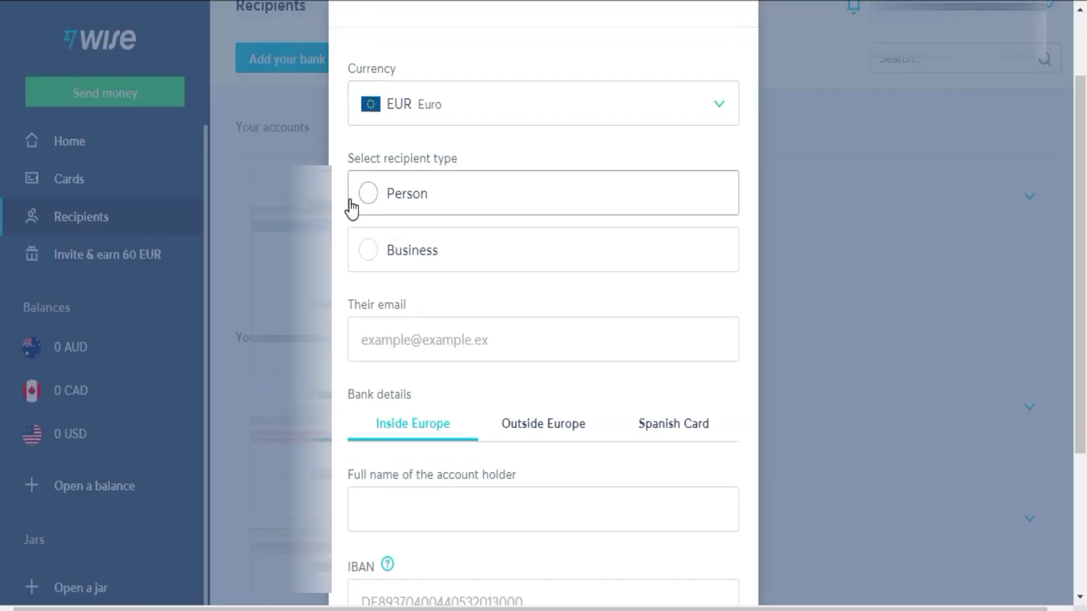
left_click(392, 206)
scroll(427, 213, "down", 4)
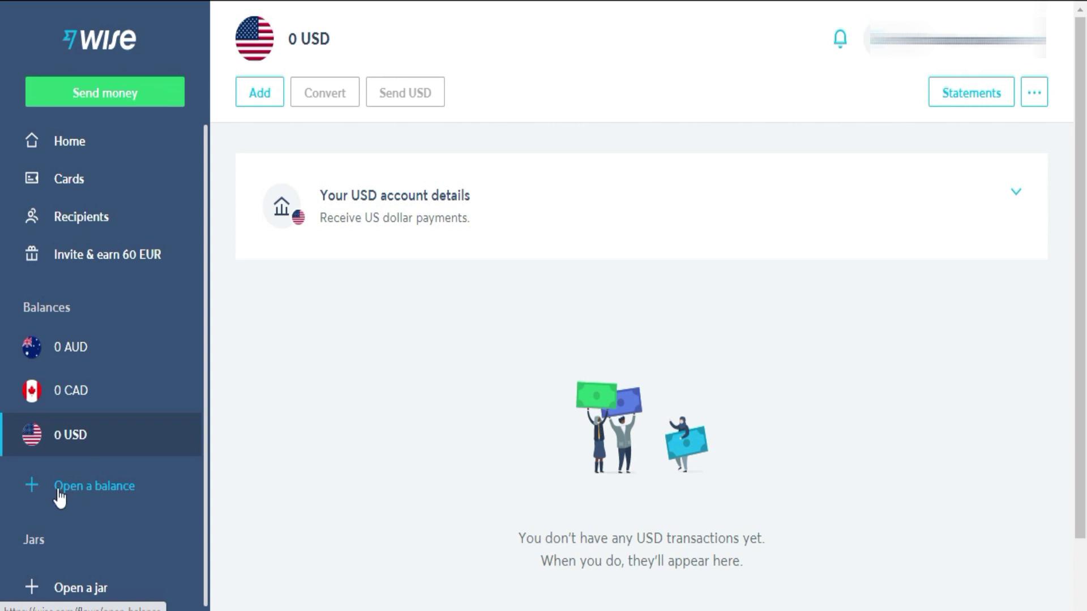
Step: Open a new balance in Euro and confirm it
left_click(99, 490)
left_click(100, 490)
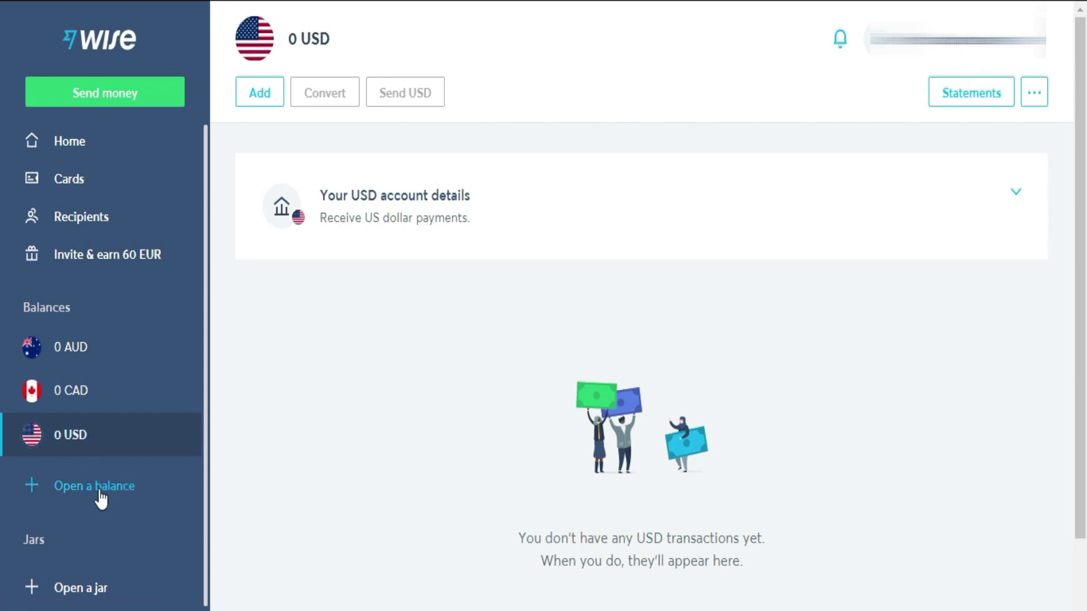
left_click(101, 498)
left_click(618, 212)
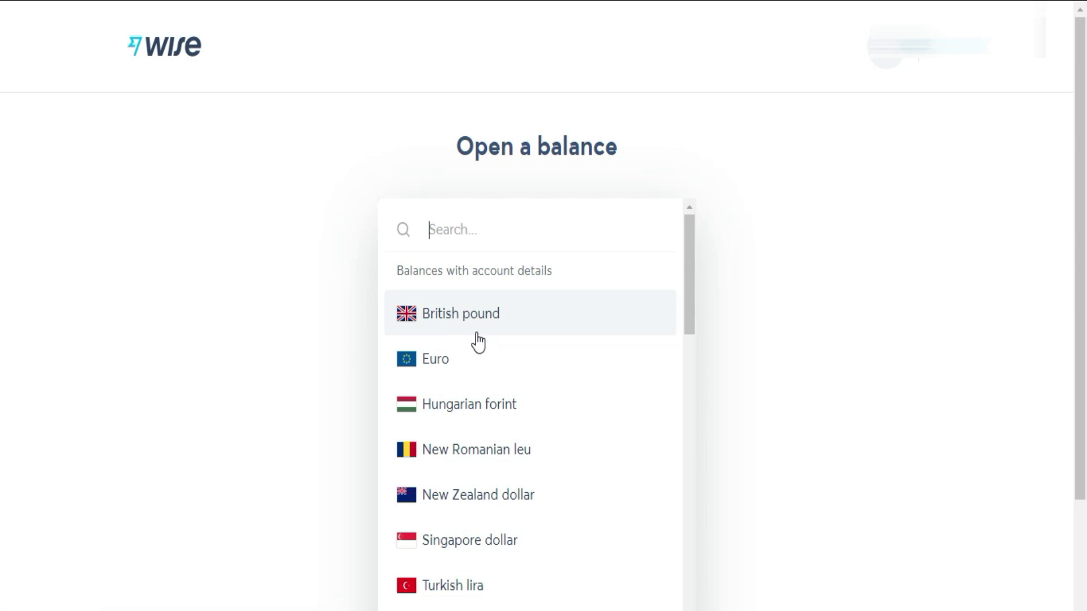
left_click(439, 358)
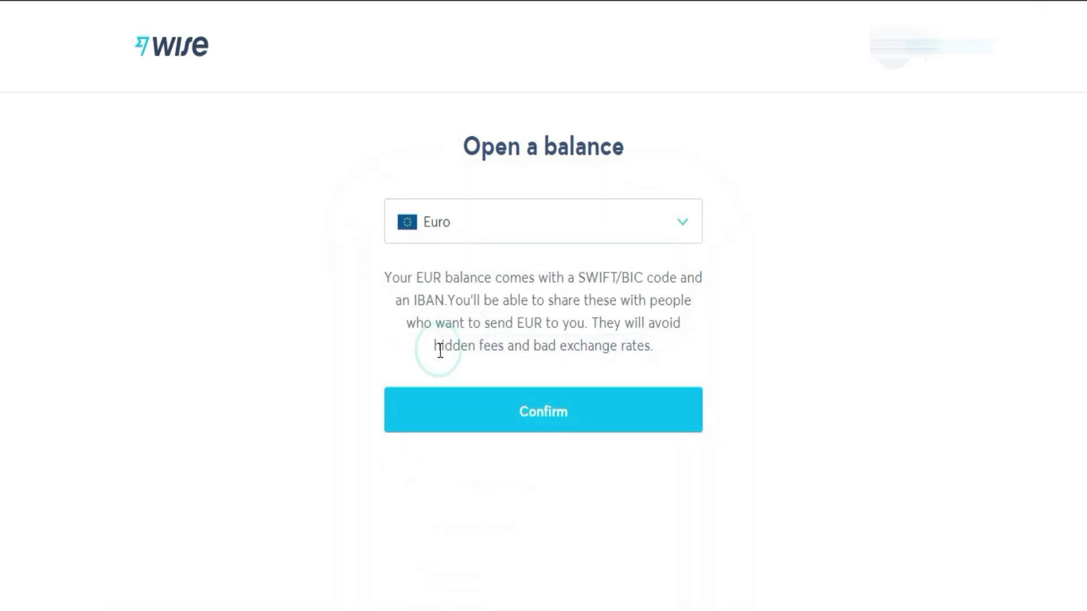
left_click(542, 413)
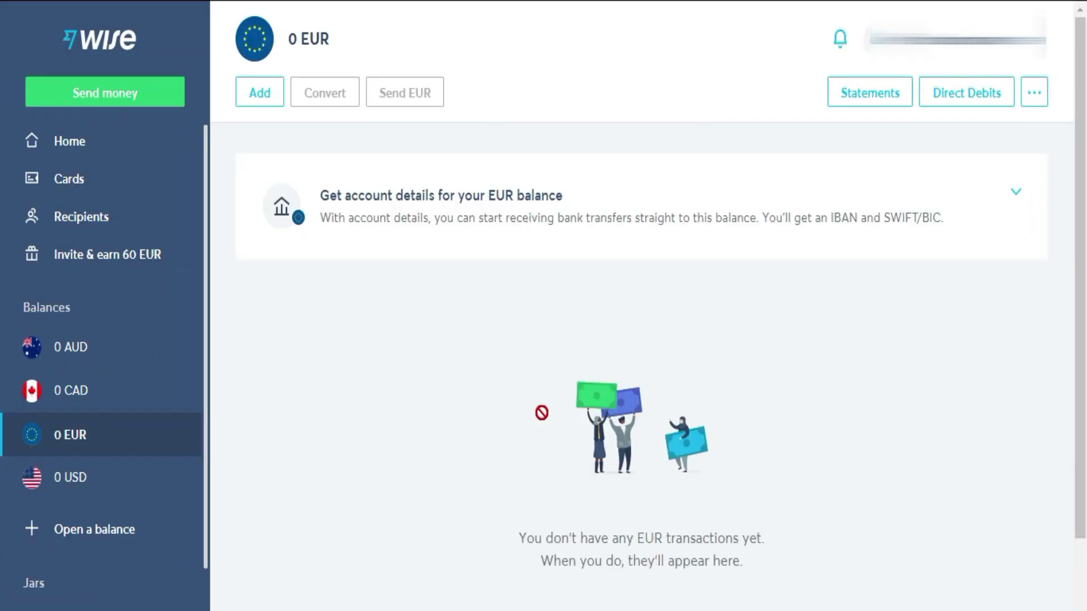
Step: Open the USD balance and examine its account details for receiving payments from inside the US
left_click(130, 478)
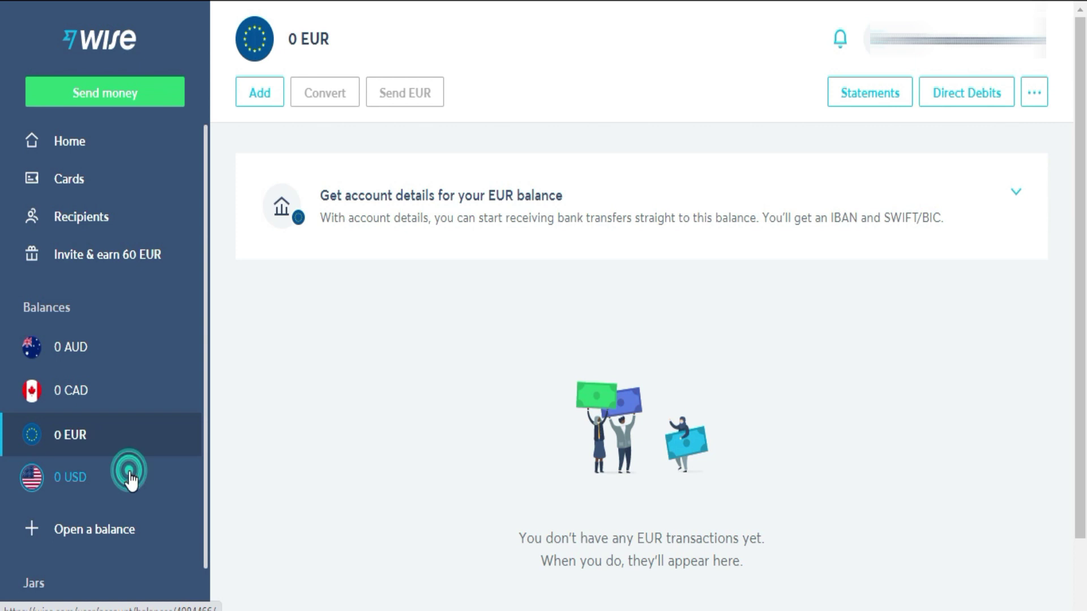
left_click(689, 202)
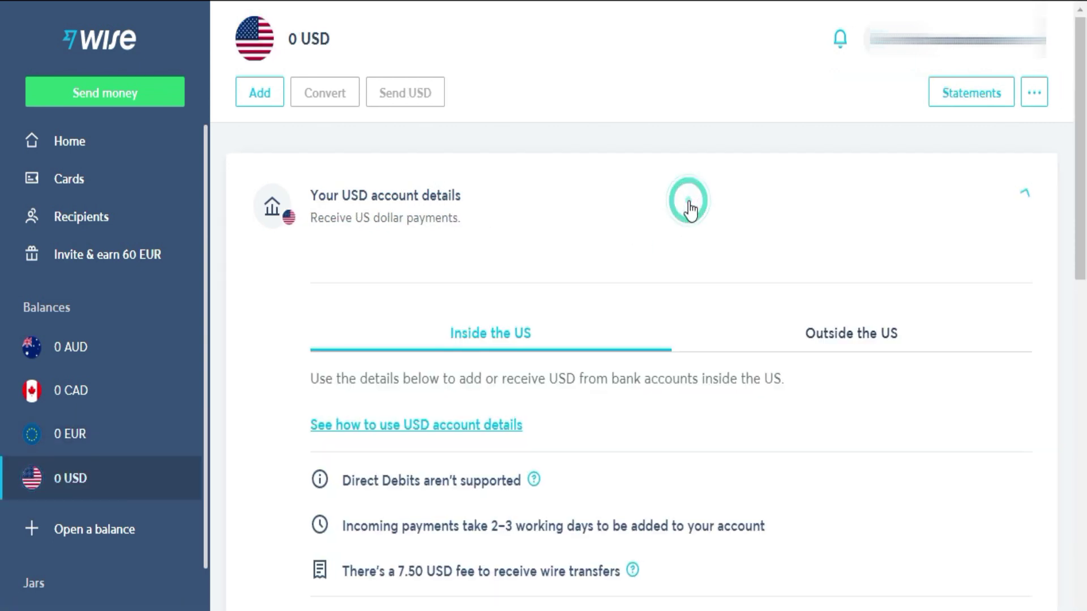
scroll(722, 286, "down", 2)
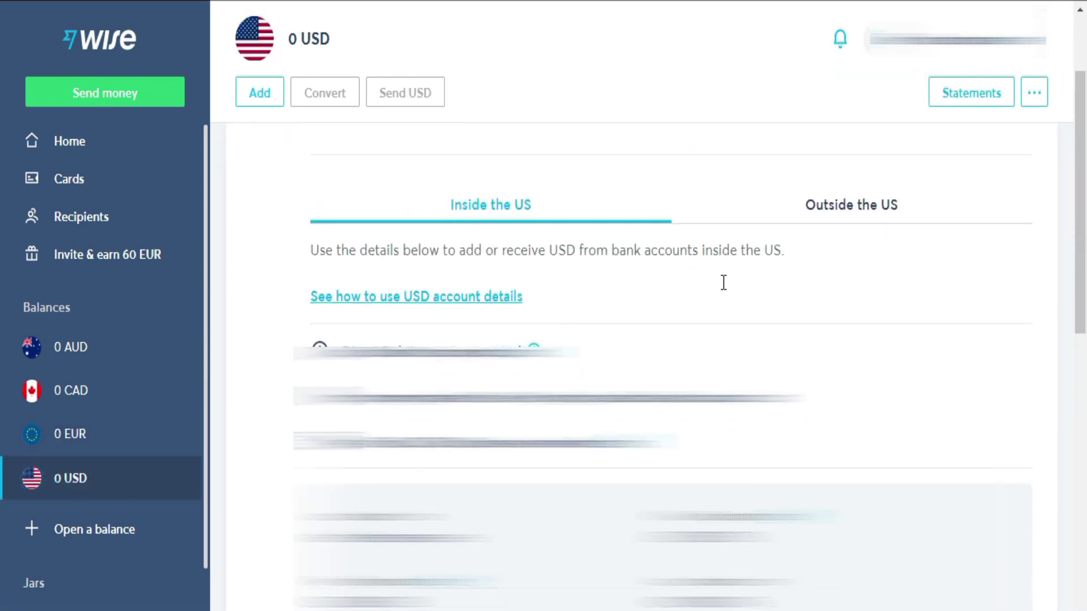
scroll(723, 283, "down", 1)
Step: Read the explanation of how to use jars, and open the form for a new jar
scroll(722, 283, "down", 2)
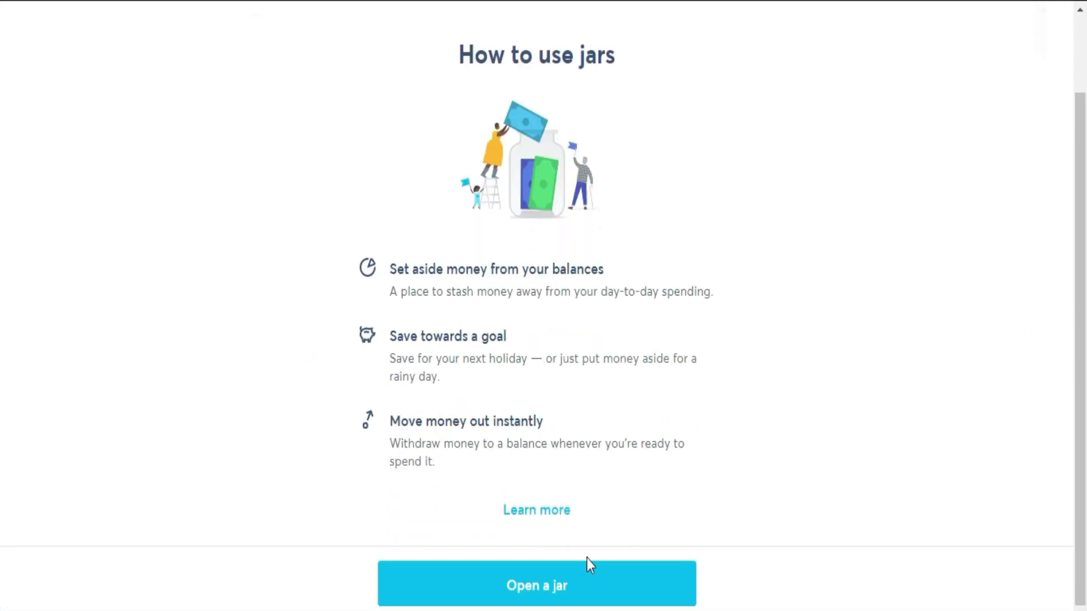
left_click(563, 587)
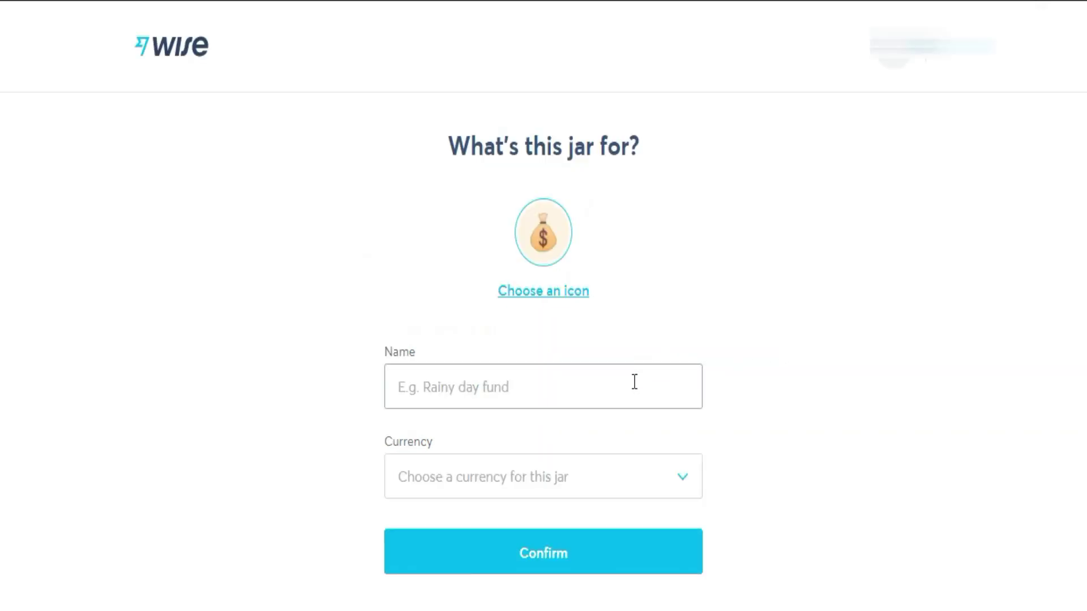
key("alt+Left")
scroll(308, 363, "down", 2)
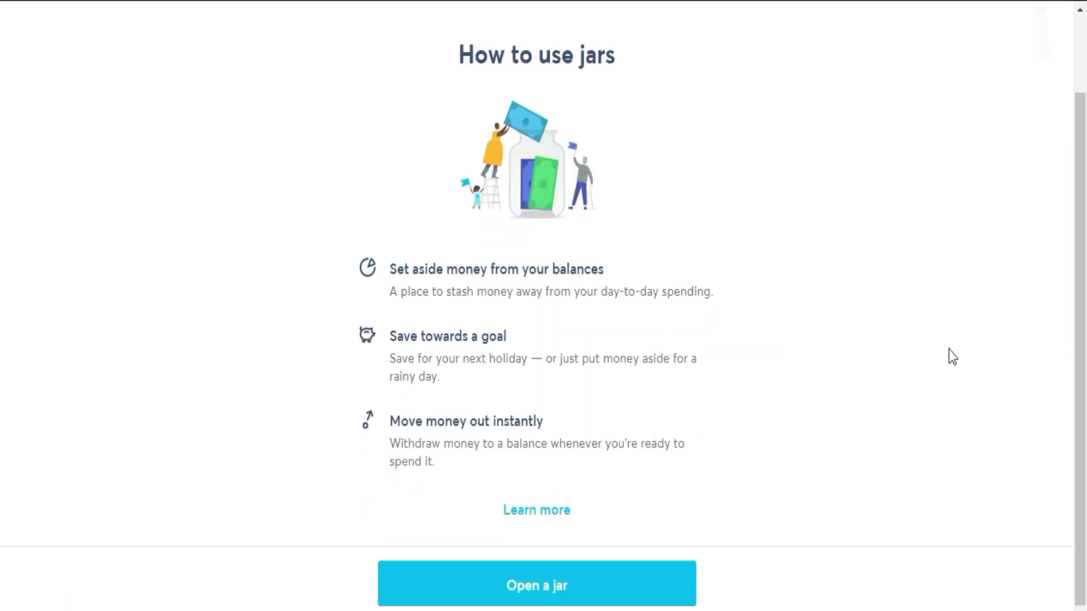
left_click(562, 587)
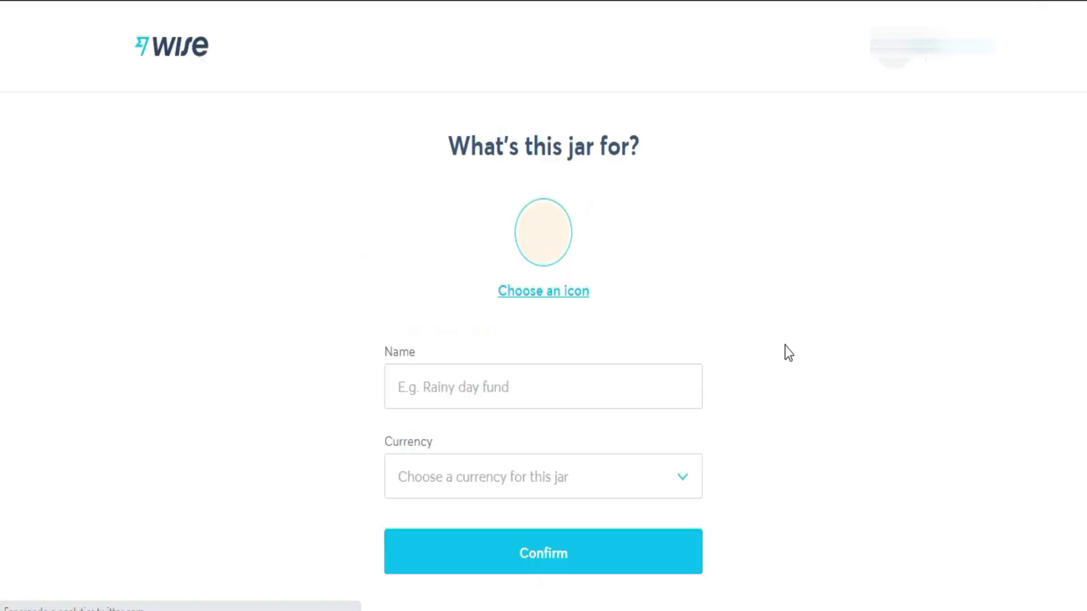